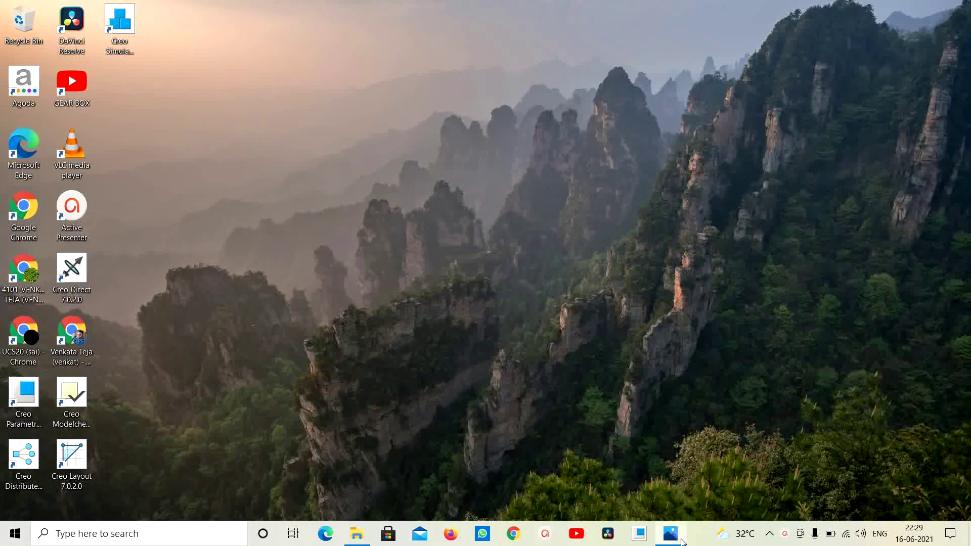
# Review the dimensions of the fixture block in the excersise 1.jpg reference drawing.
pyautogui.click(671, 534)
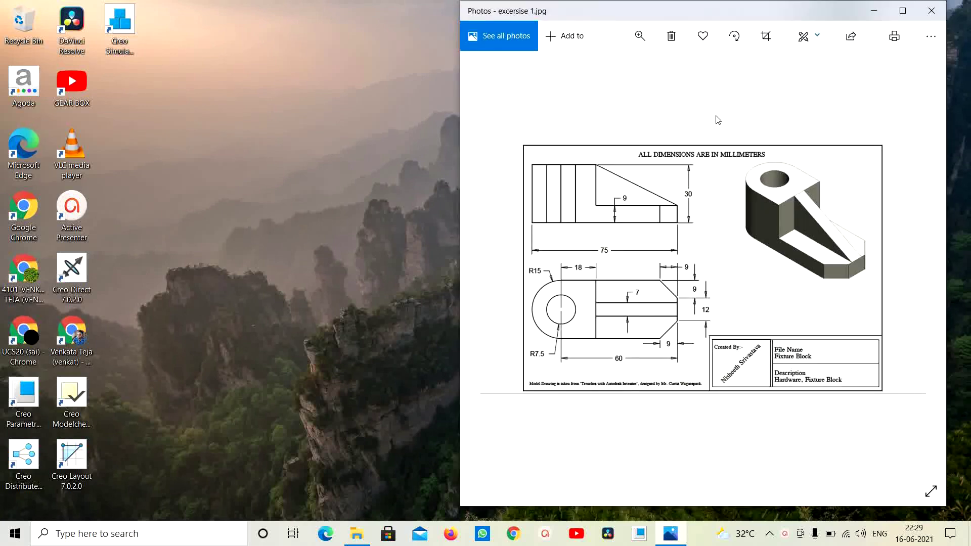
pyautogui.click(873, 11)
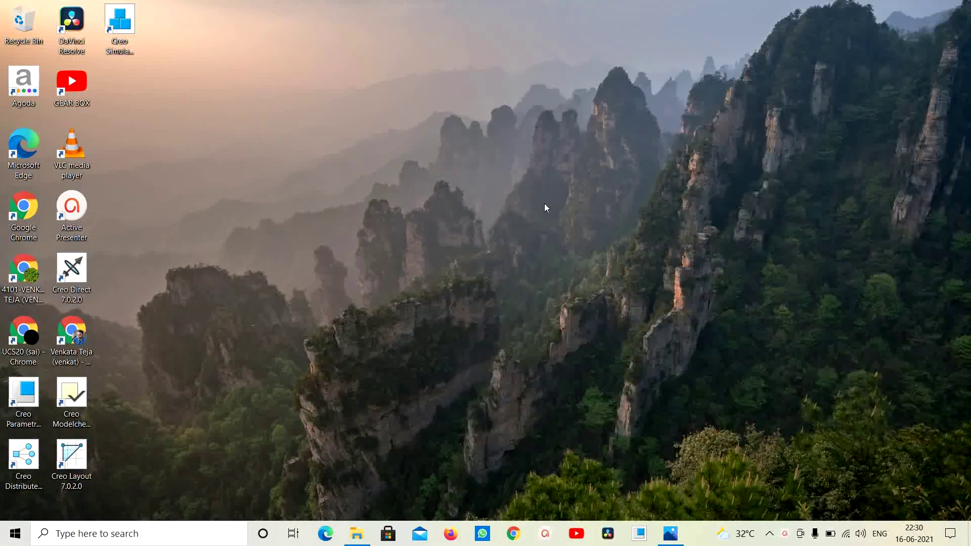
# Launch Creo Parametric 7.0.2.0, dismiss the Resource Center and embedded browser, and maximize the program window.
pyautogui.click(11, 391)
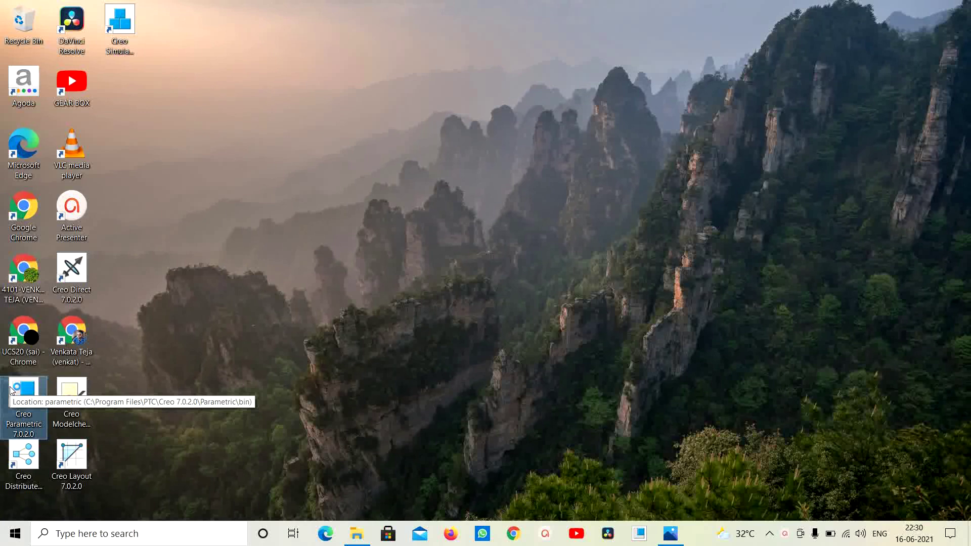
pyautogui.doubleClick(11, 391)
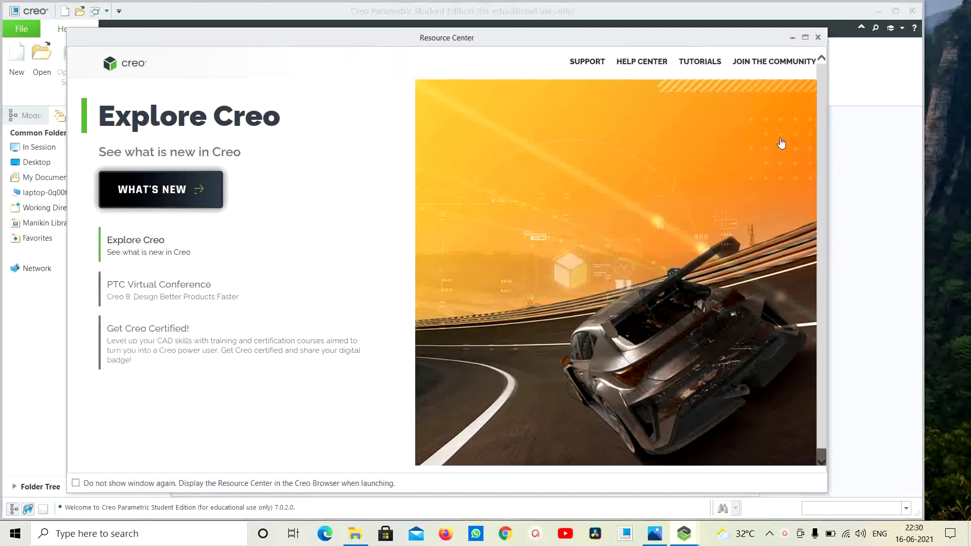
pyautogui.click(818, 37)
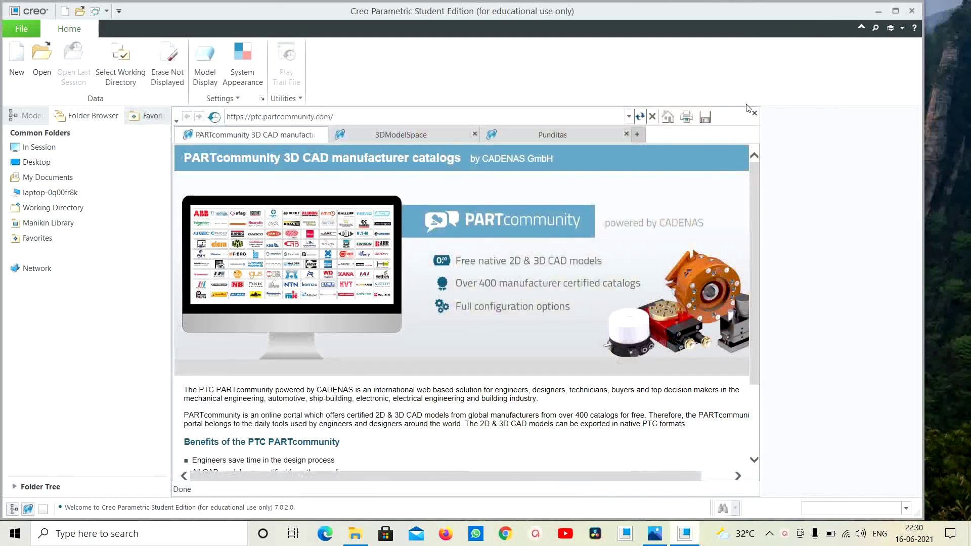
pyautogui.click(754, 113)
pyautogui.click(896, 11)
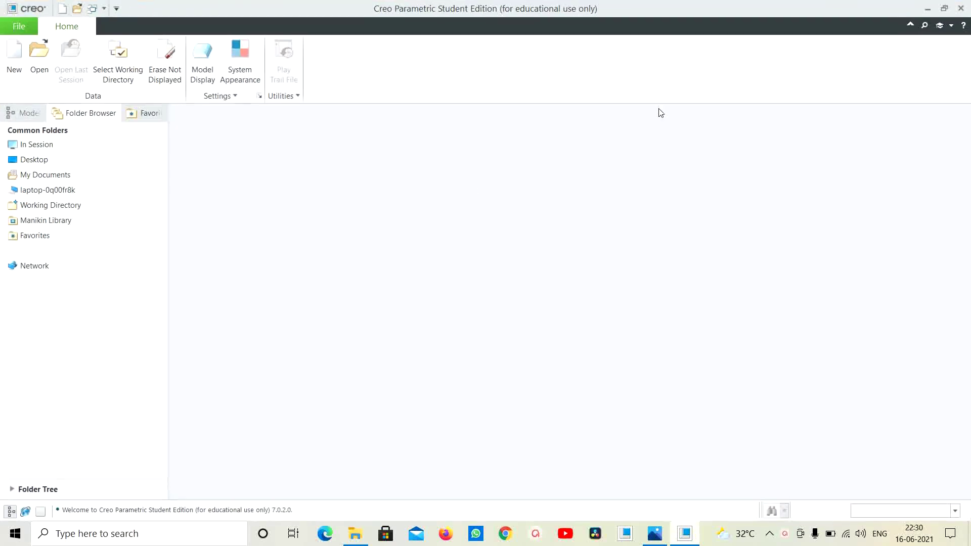
# Set the working directory to the fixture block folder in the public Documents folder.
pyautogui.click(109, 81)
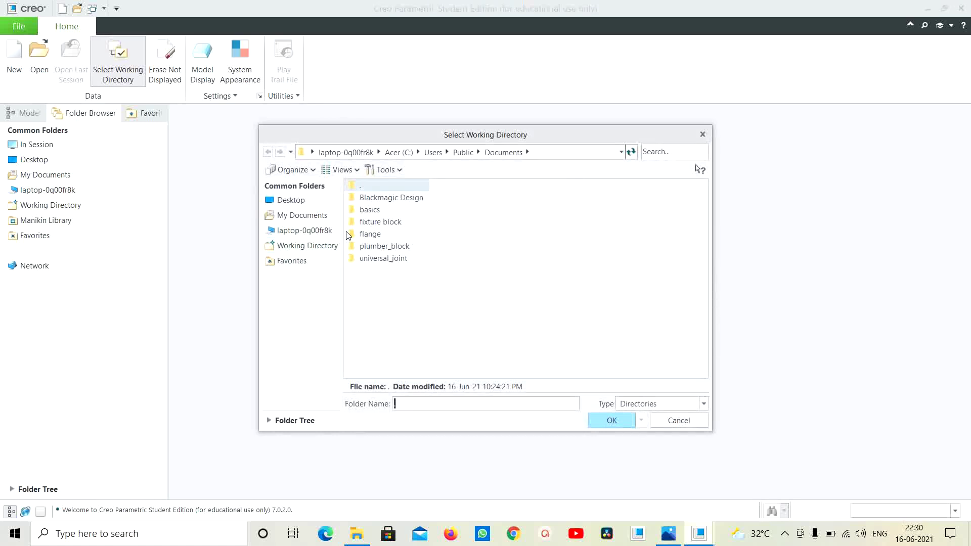
pyautogui.click(370, 224)
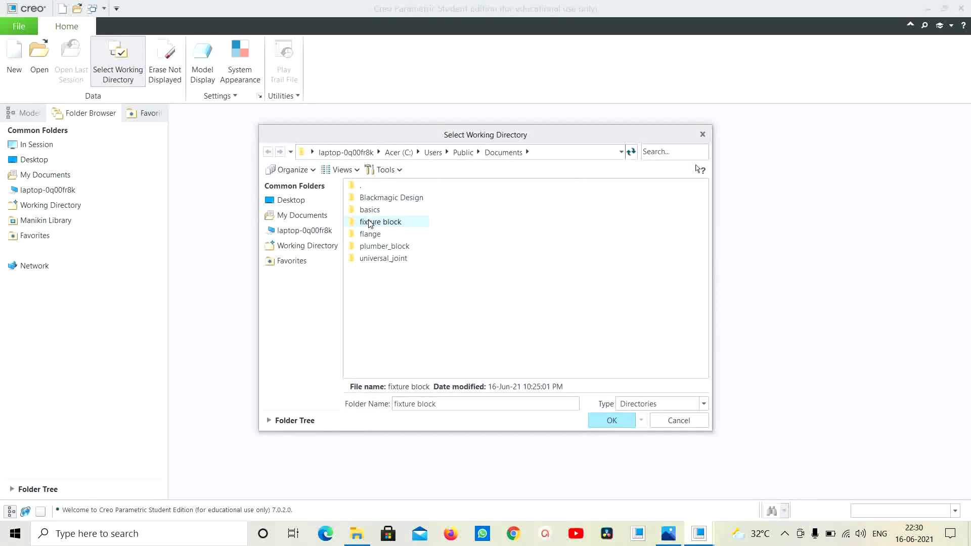
pyautogui.click(617, 422)
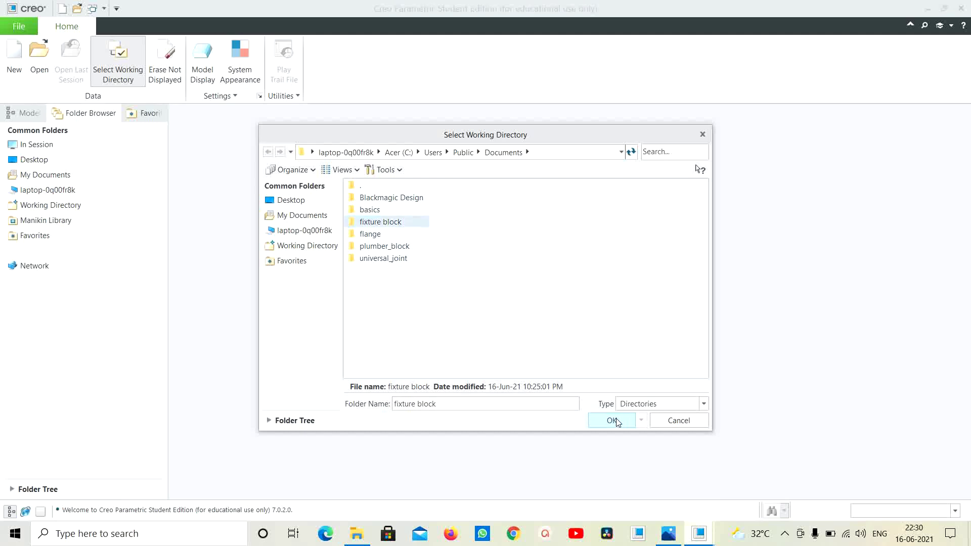
# Define a new solid part named fixture_block without using the default template.
pyautogui.click(14, 60)
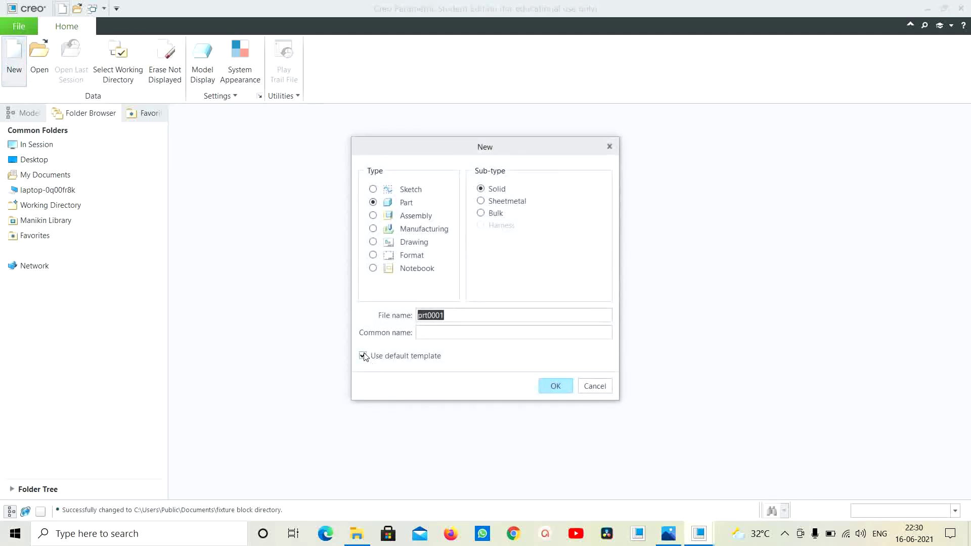
pyautogui.click(363, 356)
pyautogui.moveTo(453, 314); pyautogui.dragTo(405, 318)
pyautogui.write('fixture_block')
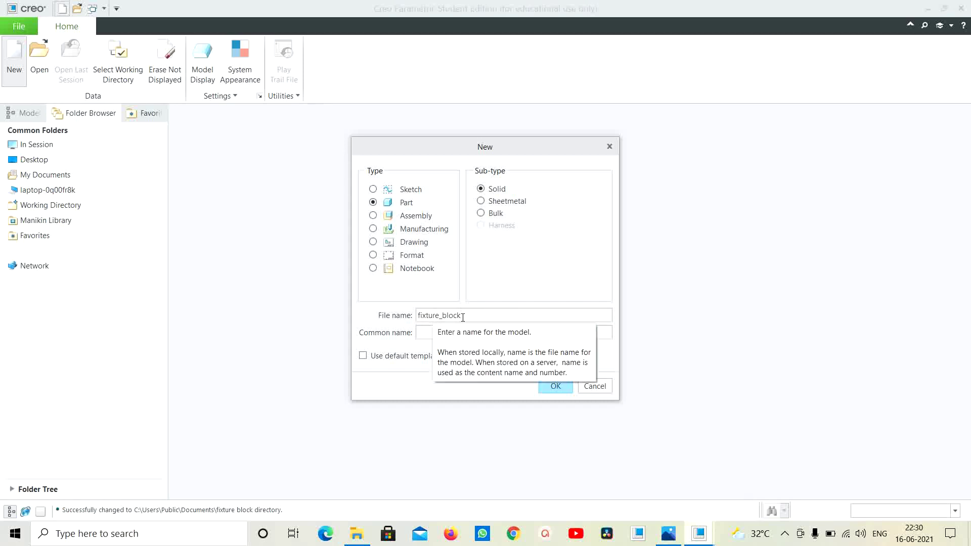
pyautogui.click(545, 386)
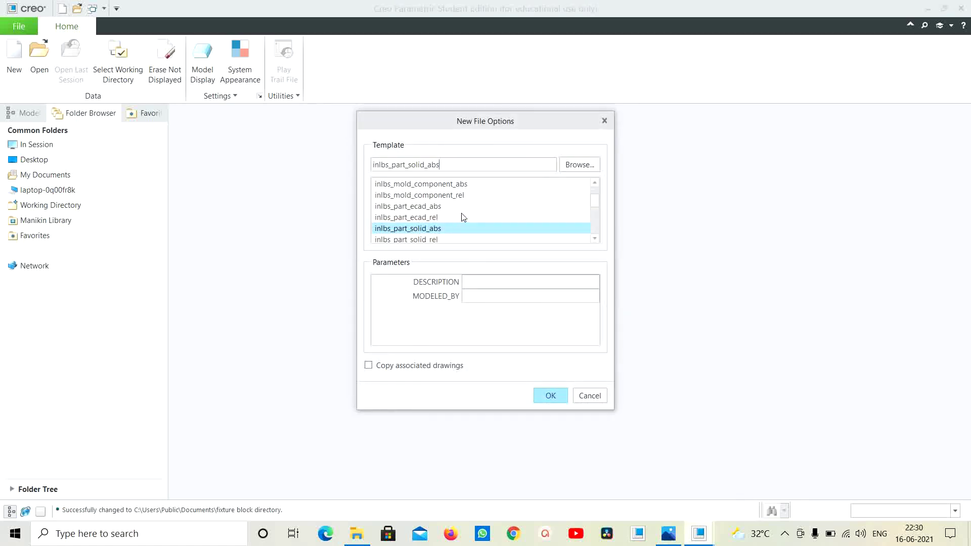
# Create the part from the mmns_part_solid_abs template with the modeler's name filled in as MODELED_BY.
pyautogui.scroll(-4, 464, 216)
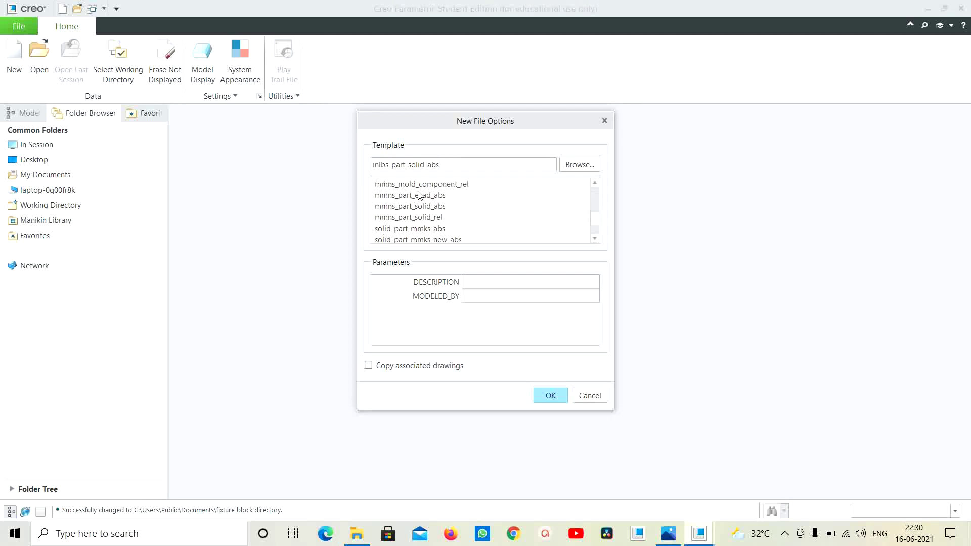
pyautogui.click(412, 208)
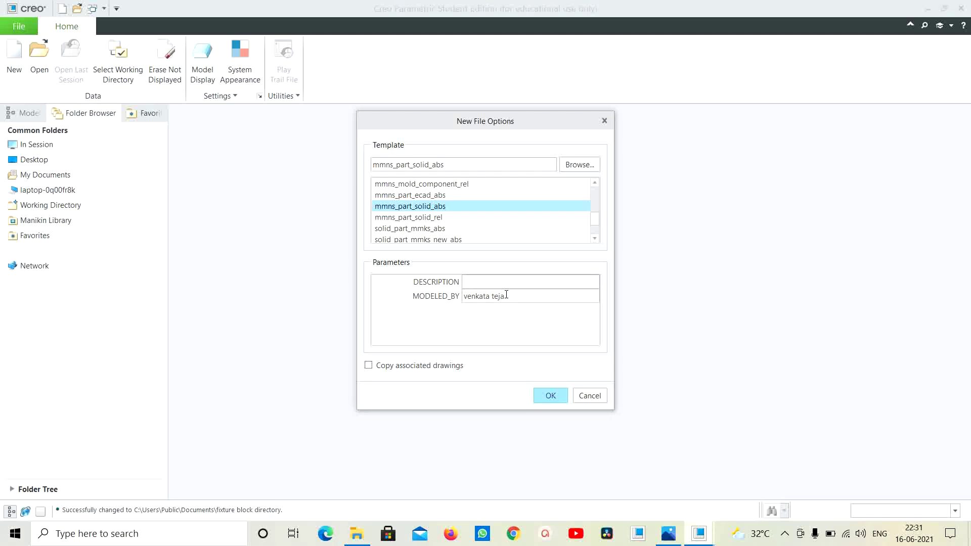
pyautogui.click(542, 399)
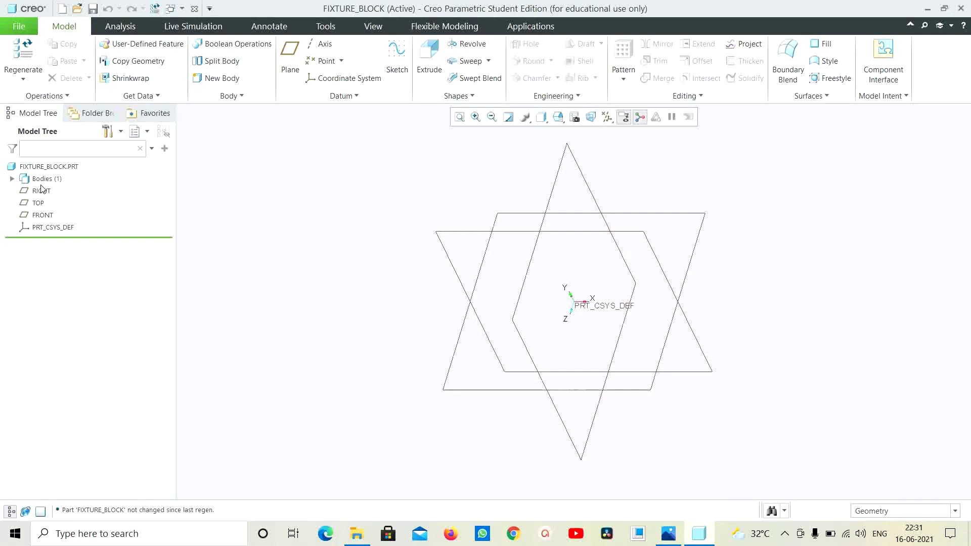
# Start a sketch on the FRONT plane and orient the view parallel to the sketch plane.
pyautogui.click(43, 215)
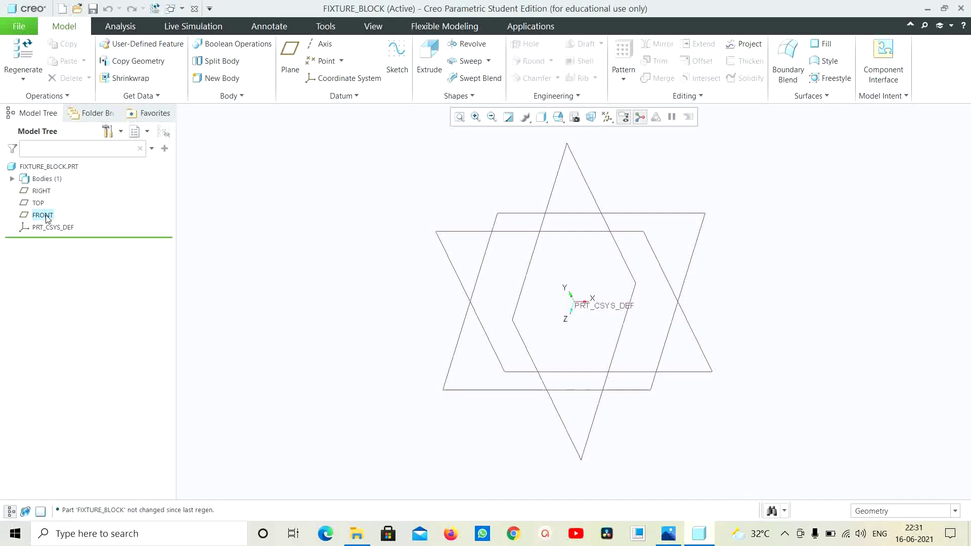
pyautogui.click(397, 55)
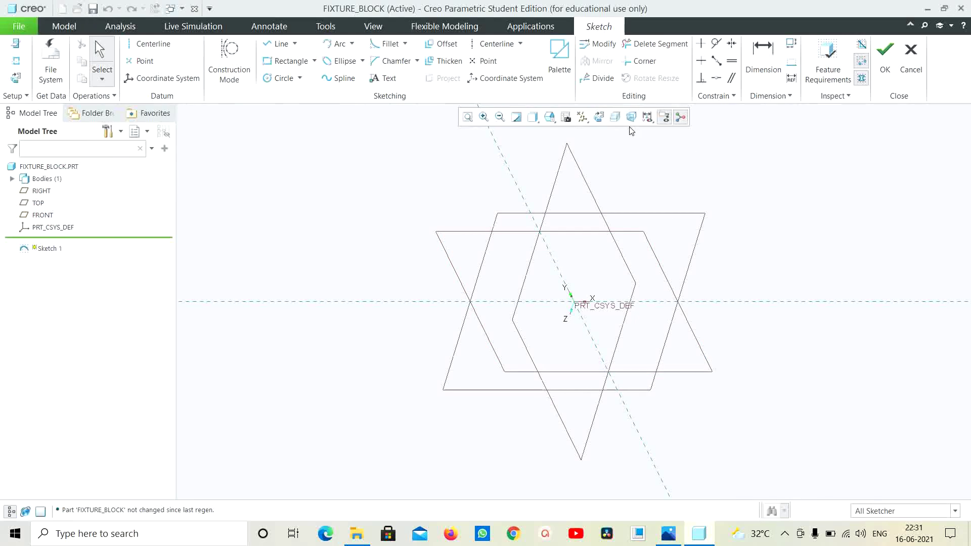
pyautogui.click(599, 116)
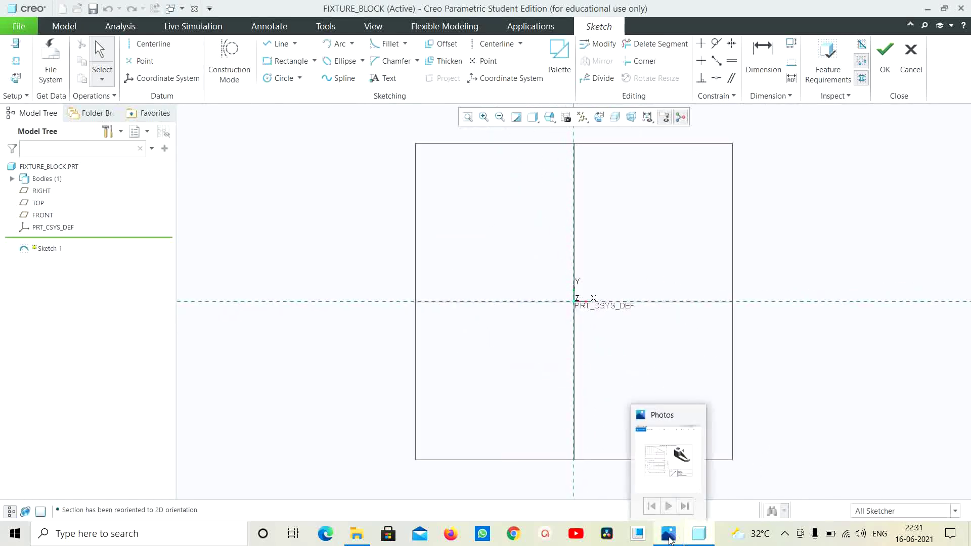
# Check the reference drawing and sketch a center rectangle about 417 by 231 mm centred on the origin.
pyautogui.click(677, 455)
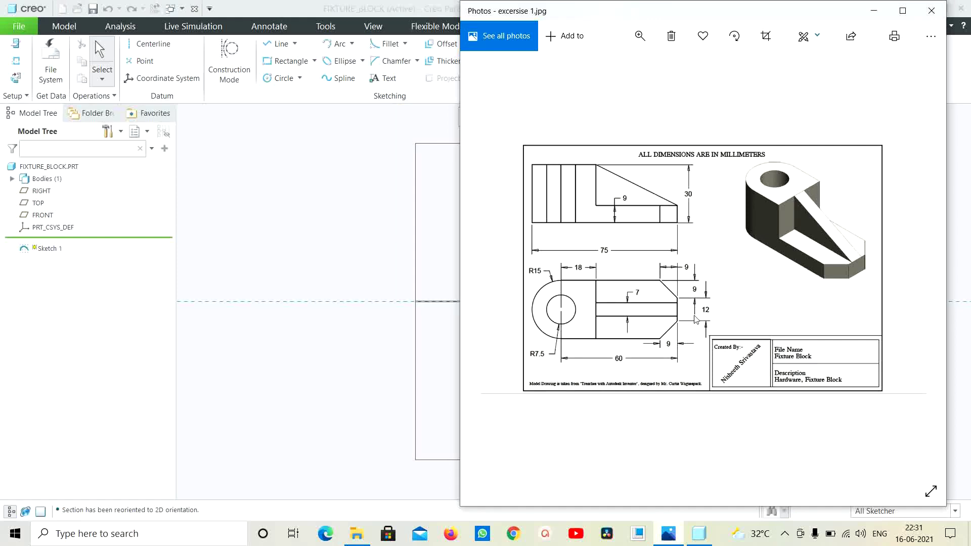
pyautogui.click(874, 11)
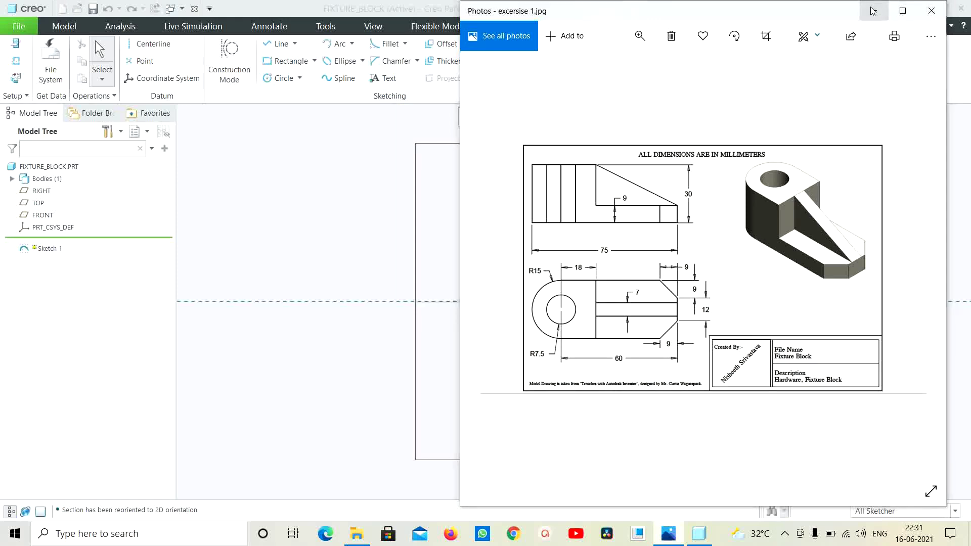
pyautogui.click(314, 61)
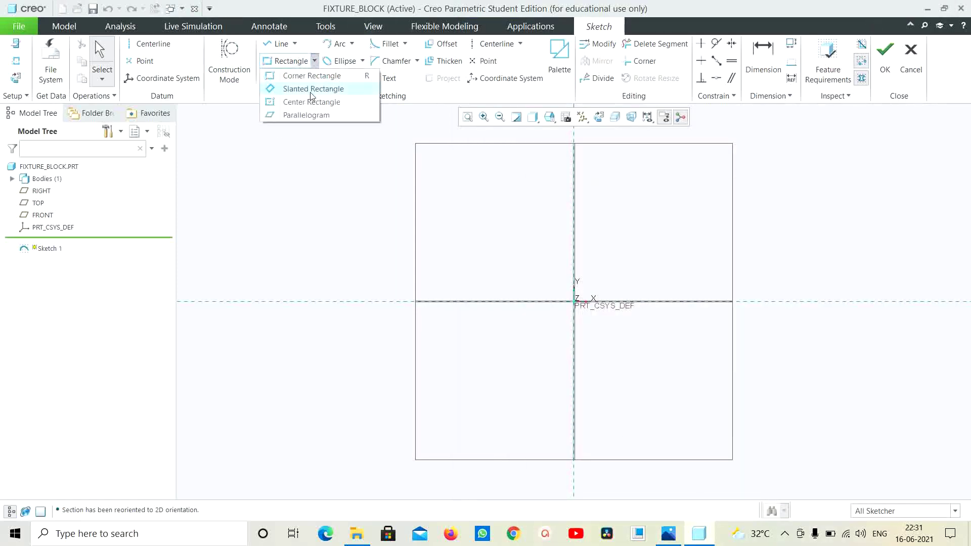
pyautogui.click(313, 102)
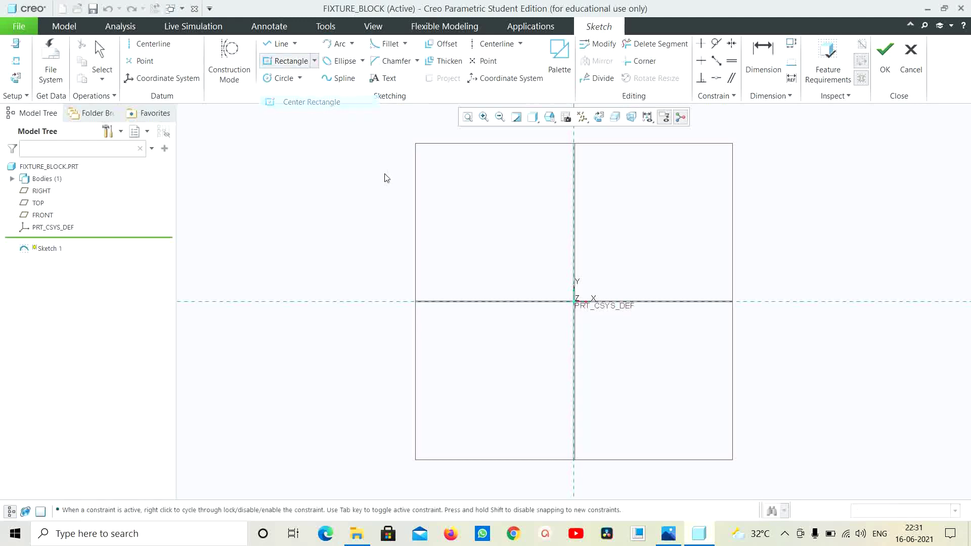
pyautogui.click(575, 302)
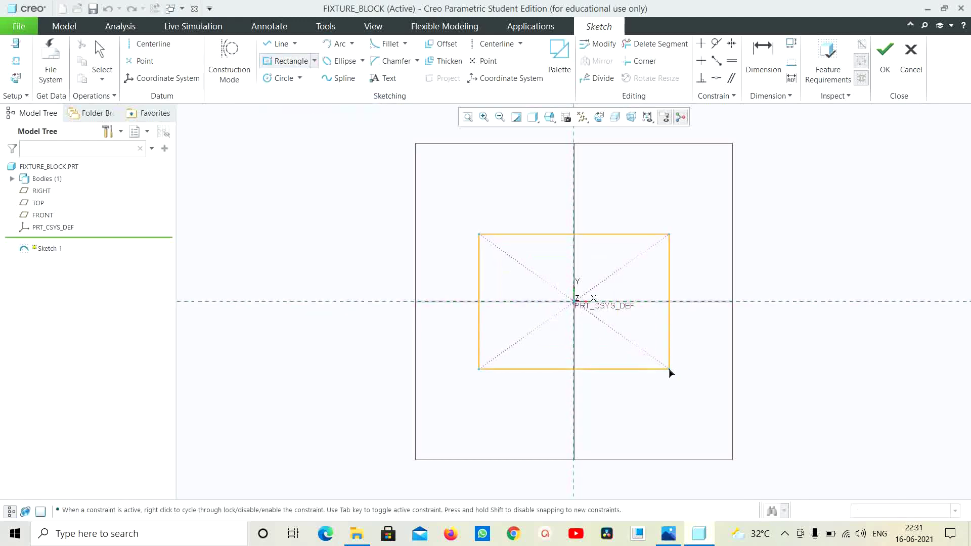
pyautogui.click(704, 373)
pyautogui.middleClick(517, 452)
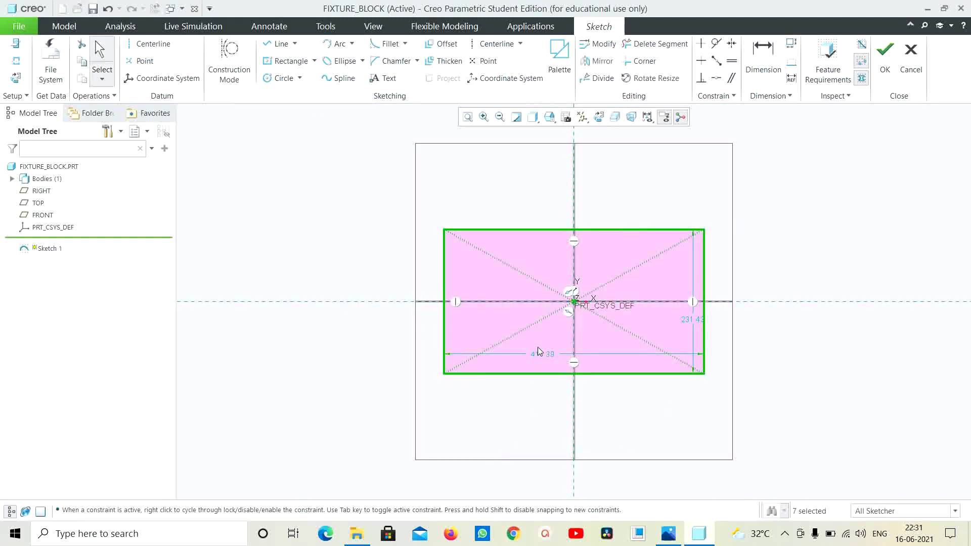
# Set the rectangle's width to 75 mm and its height to 30 mm.
pyautogui.click(538, 357)
pyautogui.doubleClick(538, 356)
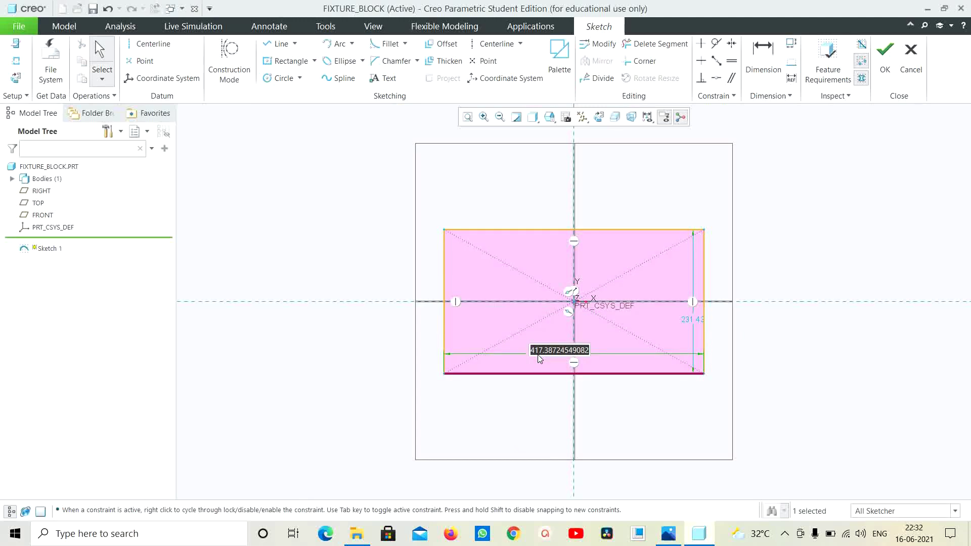
pyautogui.write('75')
pyautogui.press('Return')
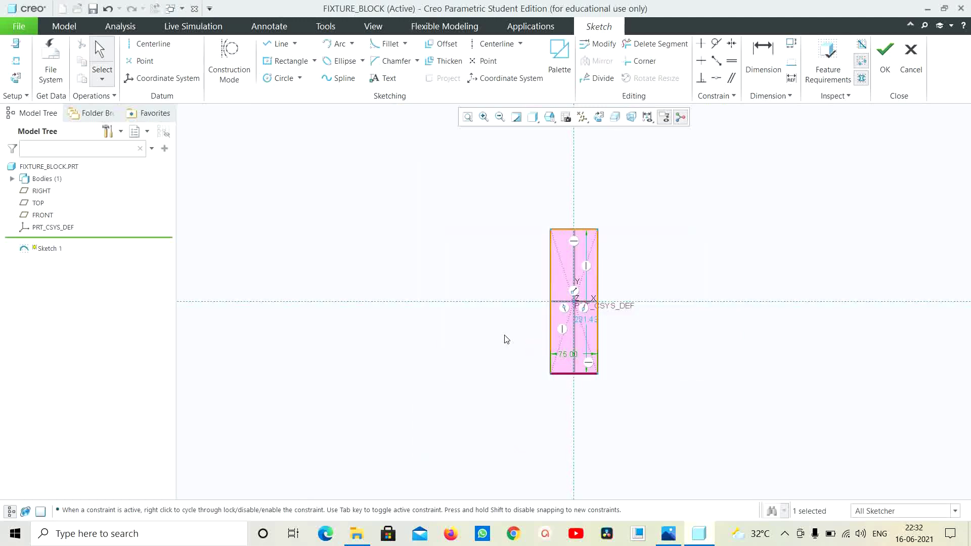
pyautogui.doubleClick(583, 318)
pyautogui.write('30')
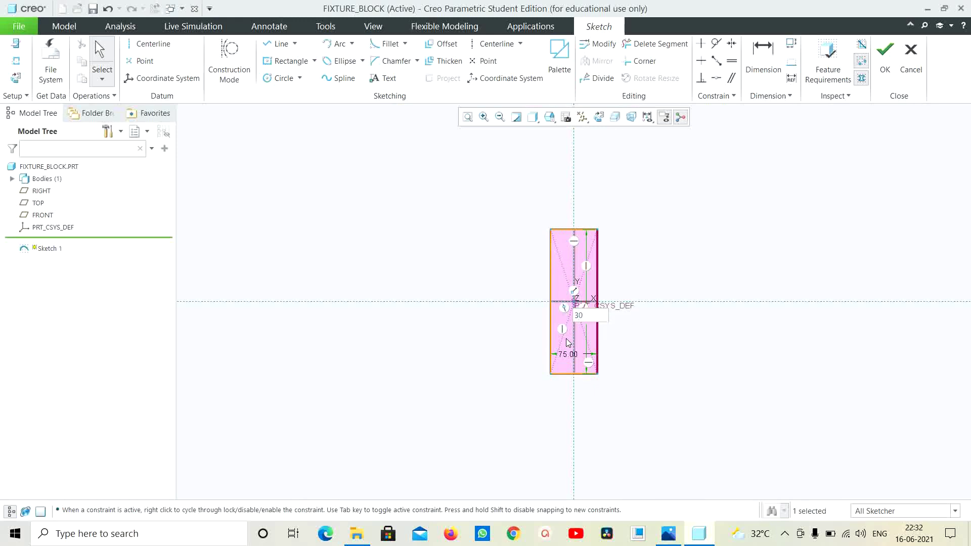
pyautogui.press('Return')
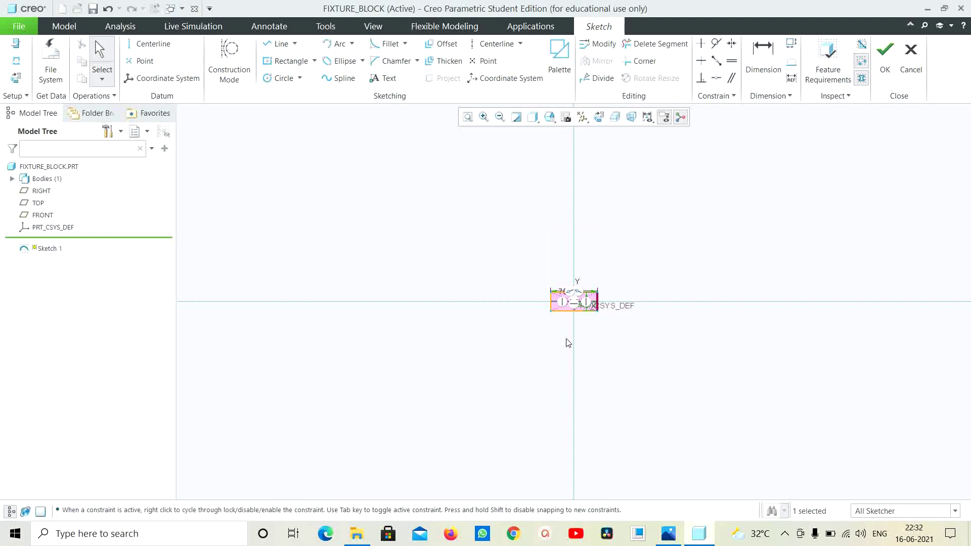
pyautogui.click(468, 117)
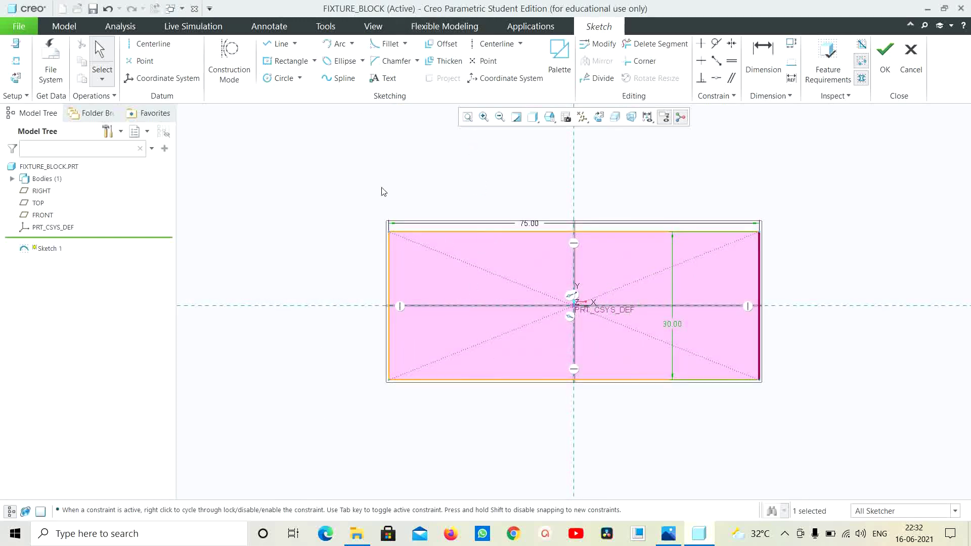
pyautogui.click(151, 45)
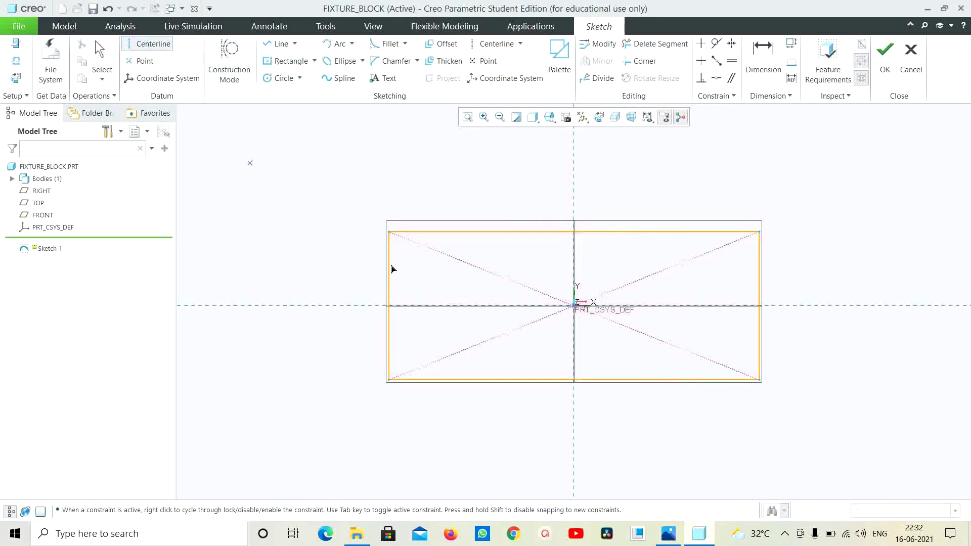
pyautogui.click(669, 534)
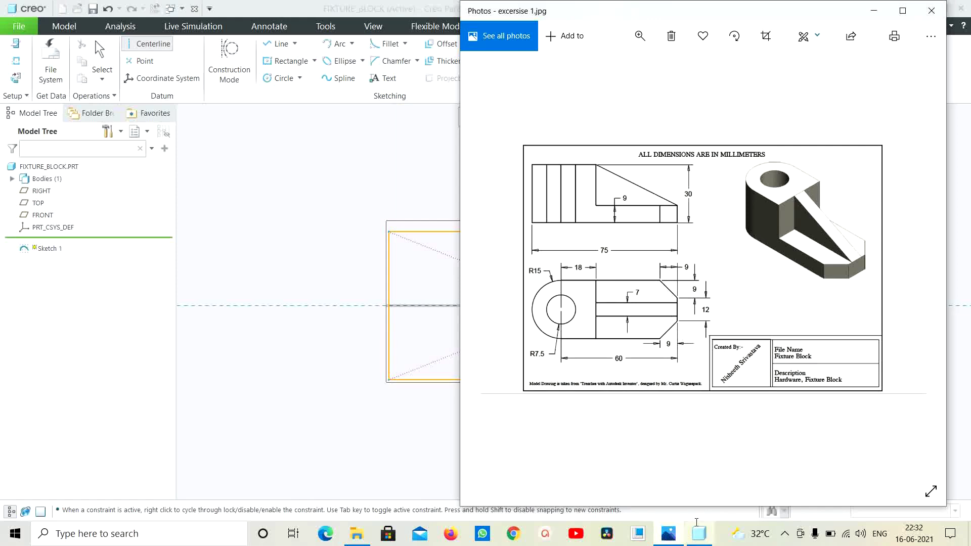
pyautogui.middleClick(354, 195)
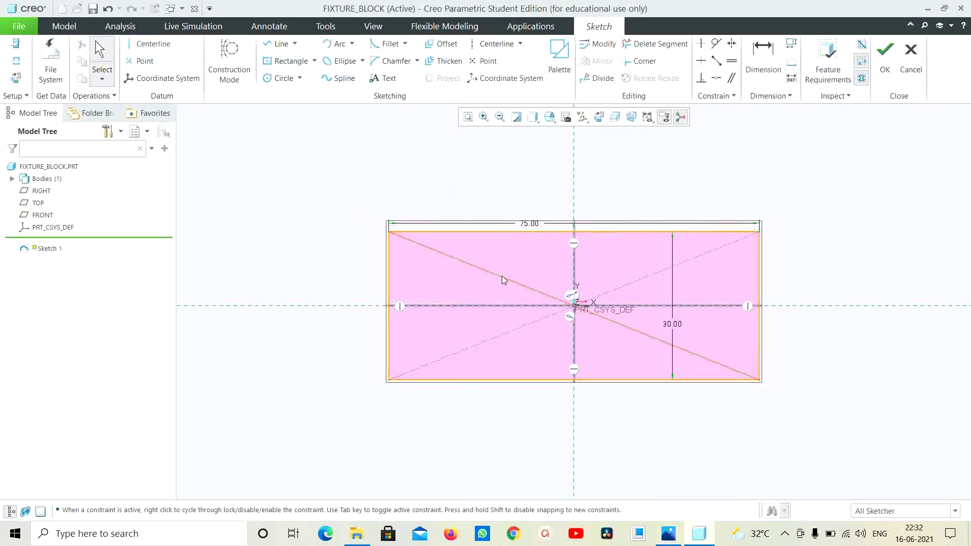
# Add a vertical centerline about 18 mm inside the rectangle's right edge and horizontal centerlines along its top and bottom edges.
pyautogui.click(148, 43)
pyautogui.click(671, 231)
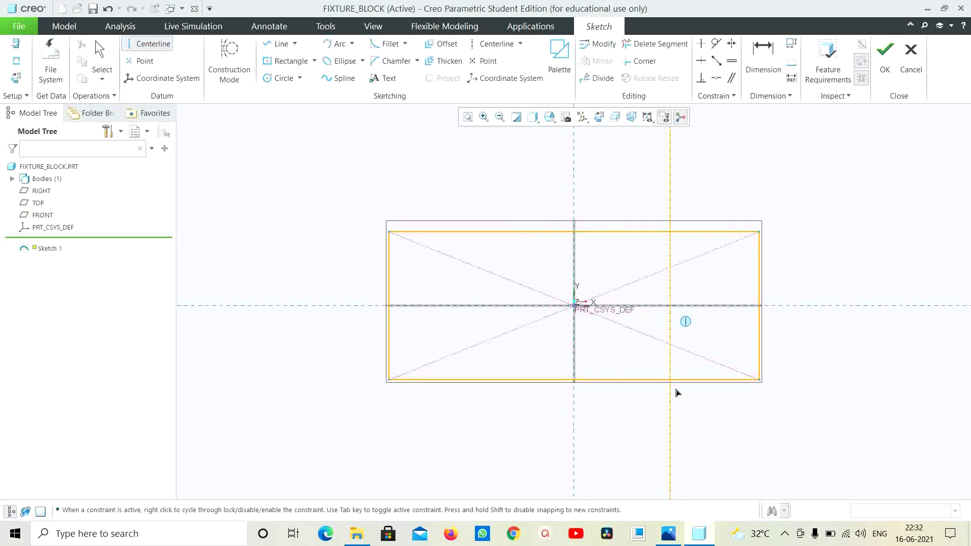
pyautogui.click(677, 389)
pyautogui.click(663, 232)
pyautogui.click(642, 231)
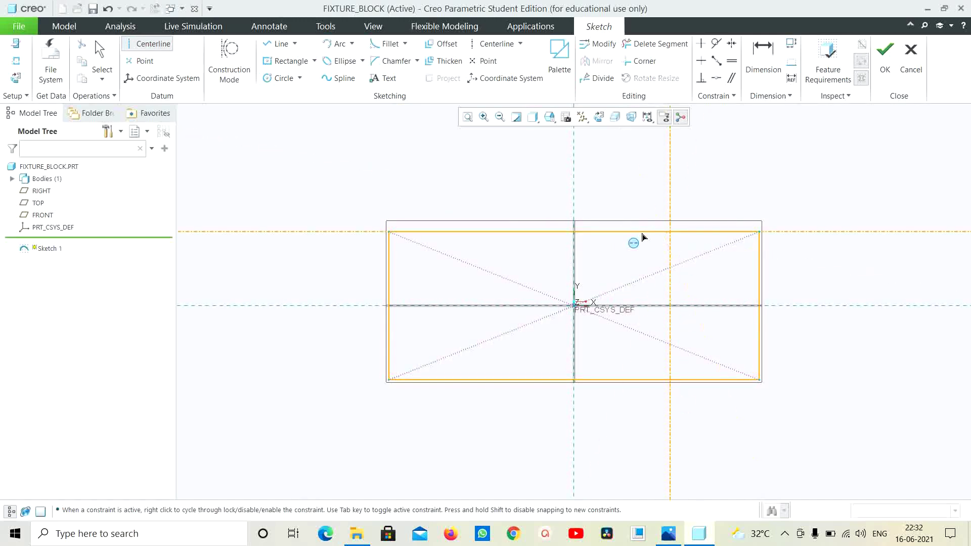
pyautogui.click(663, 382)
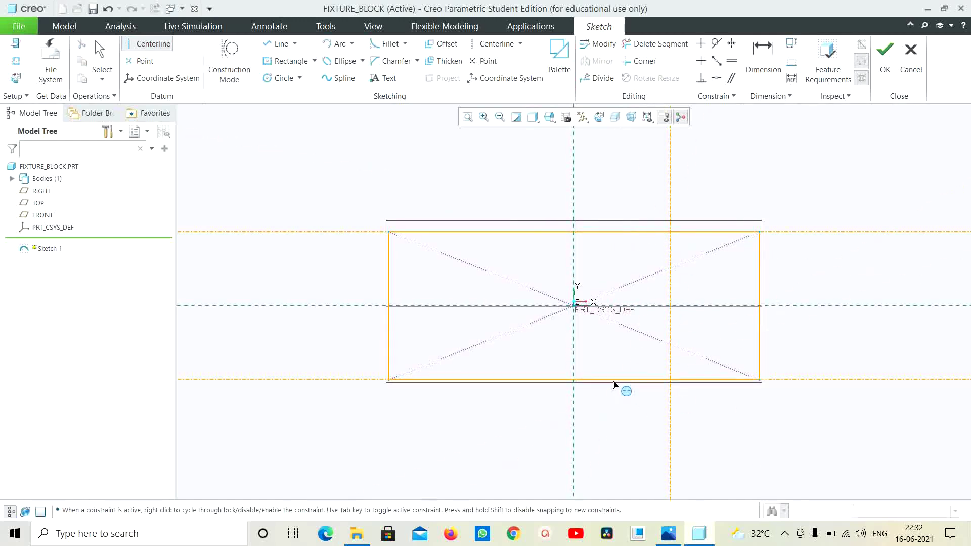
pyautogui.click(620, 382)
# Add two horizontal centerlines inside the rectangle, about 6.8 mm below its top edge and about 7.8 mm above its bottom edge.
pyautogui.click(760, 267)
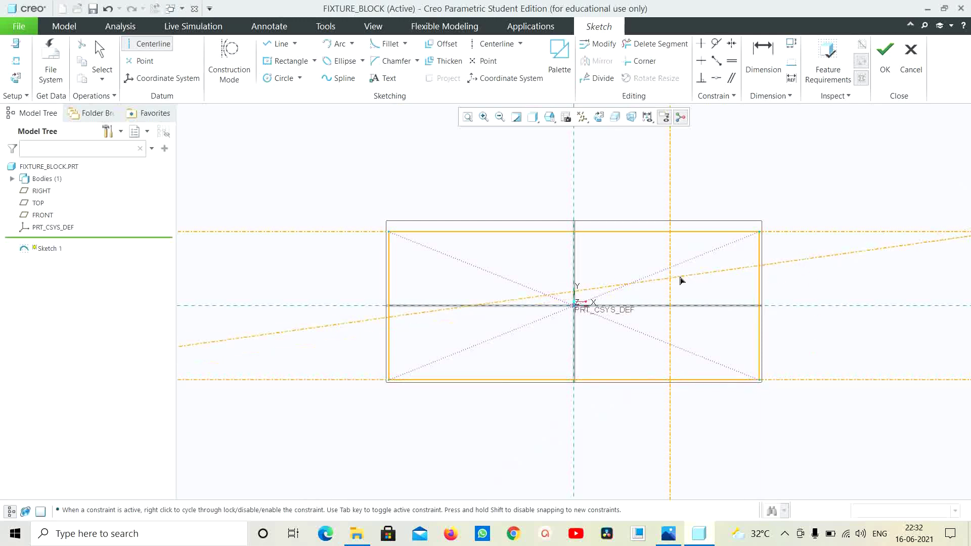
pyautogui.click(673, 268)
pyautogui.middleClick(673, 272)
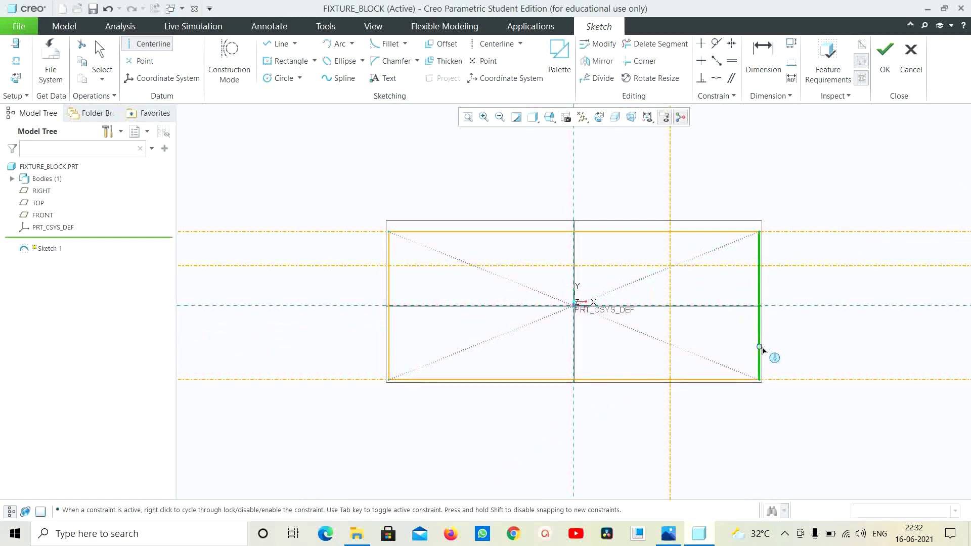
pyautogui.click(760, 346)
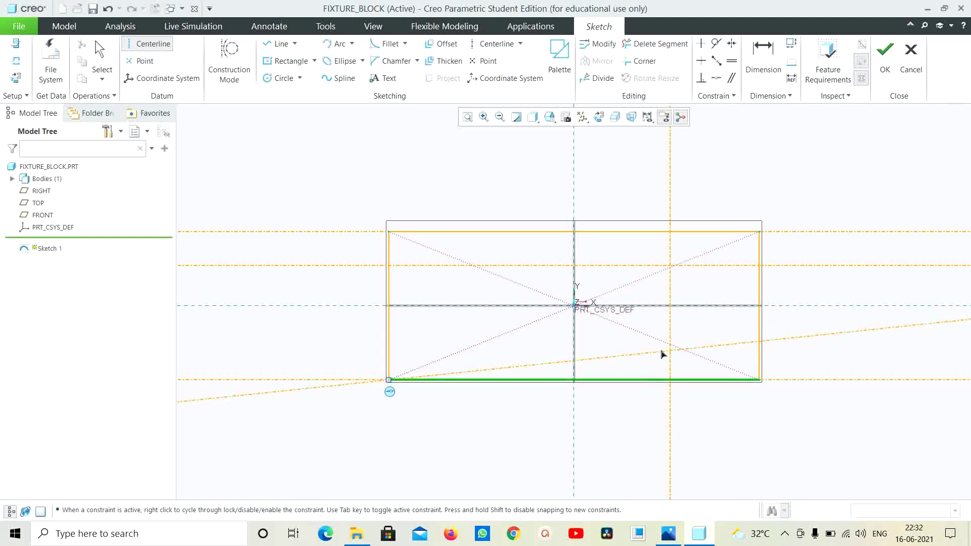
pyautogui.click(663, 345)
pyautogui.middleClick(663, 345)
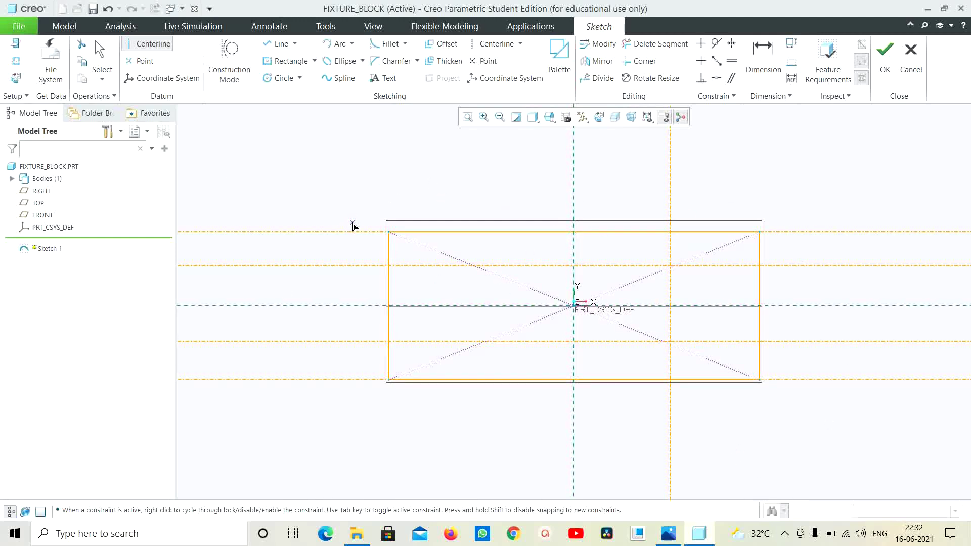
# Check the reference drawing and set the upper inner centerline's distance from the rectangle's top edge to 9 mm.
pyautogui.hotkey('ctrl', 'a')
pyautogui.doubleClick(754, 250)
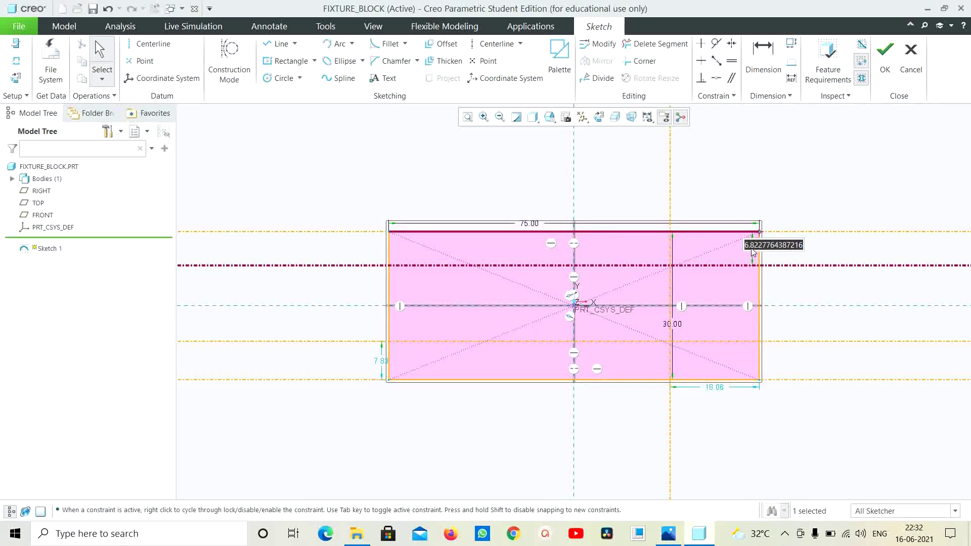
pyautogui.moveTo(669, 533)
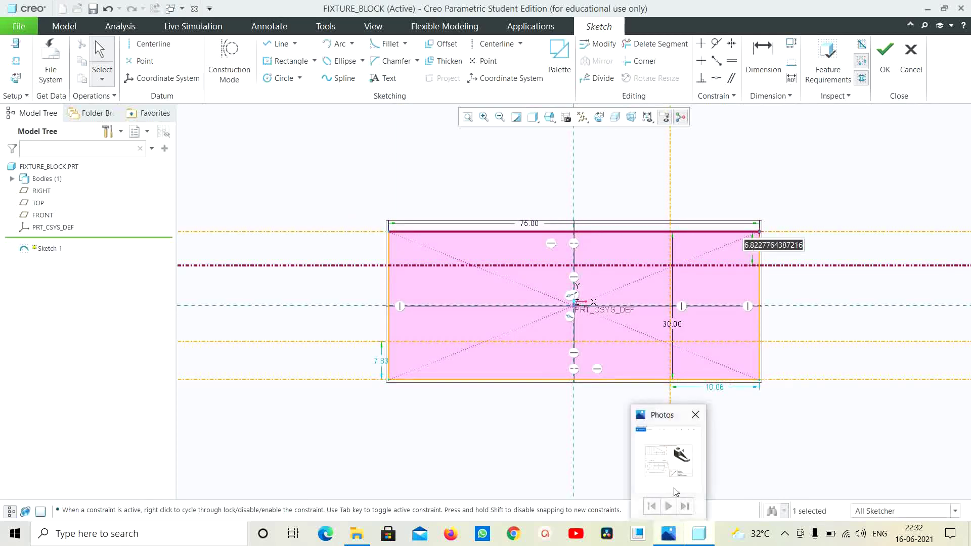
pyautogui.moveTo(675, 492)
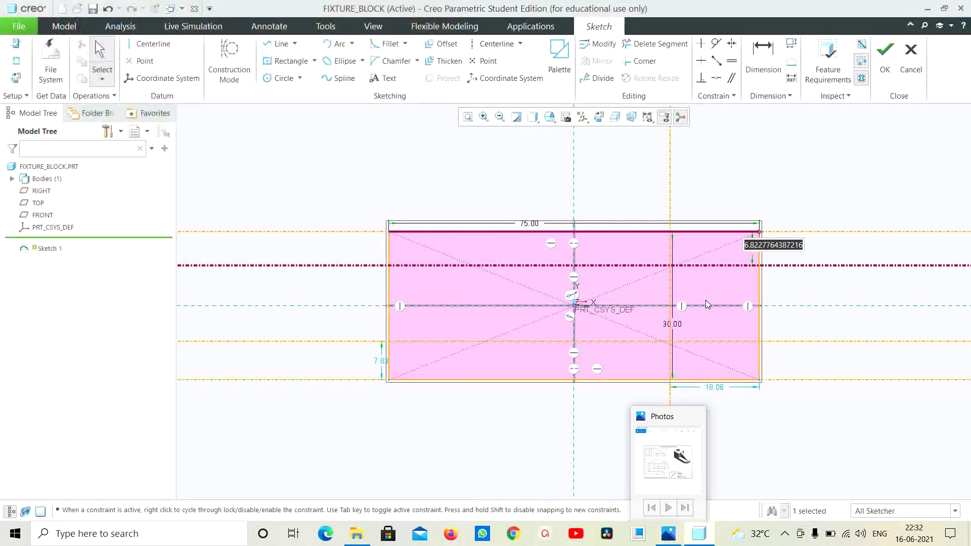
pyautogui.click(668, 533)
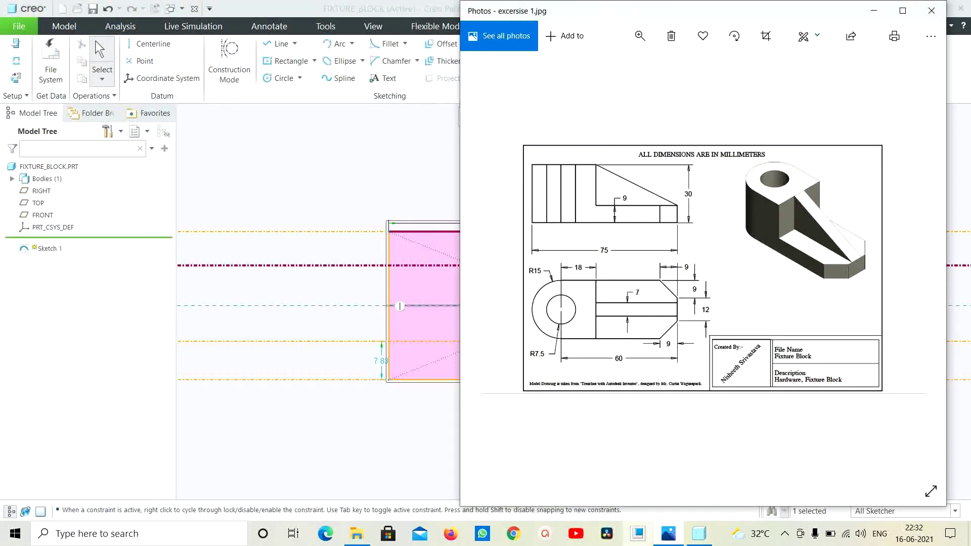
pyautogui.click(325, 199)
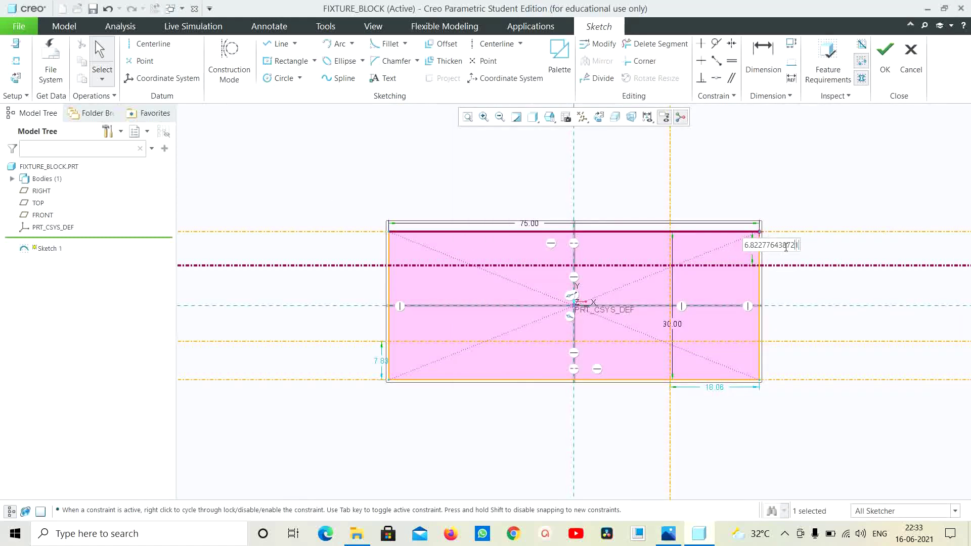
pyautogui.write('6')
pyautogui.write('9')
pyautogui.press('Return')
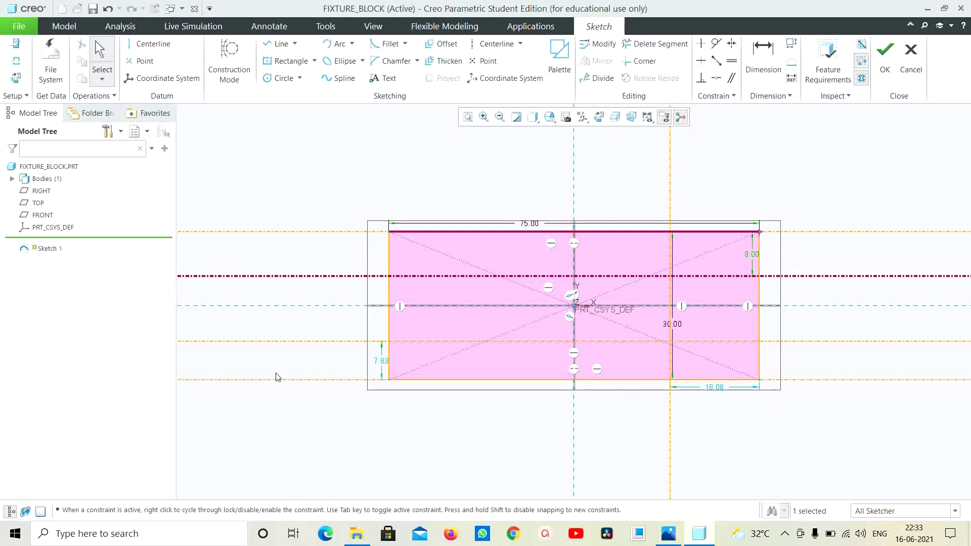
# Set the lower inner centerline's distance from the rectangle's bottom edge to 9 mm.
pyautogui.doubleClick(381, 363)
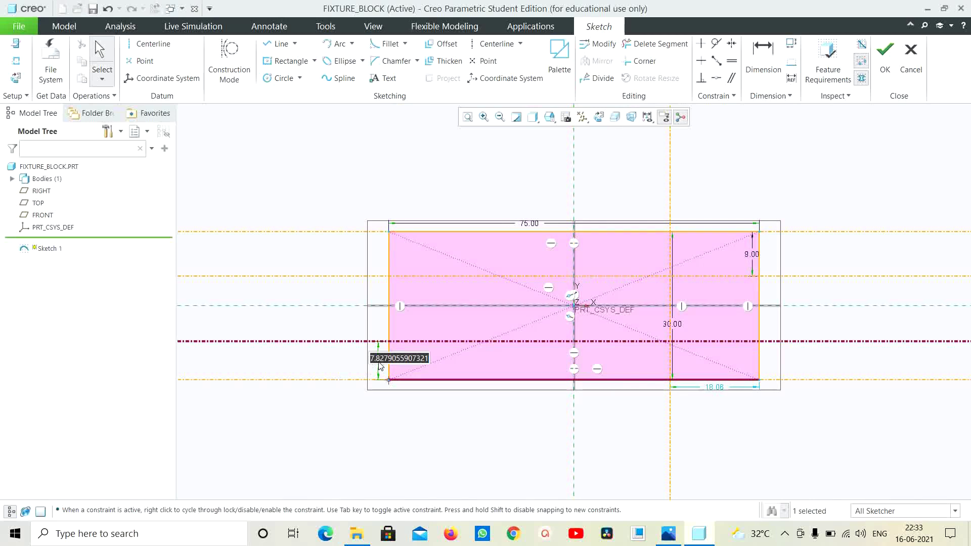
pyautogui.write('9')
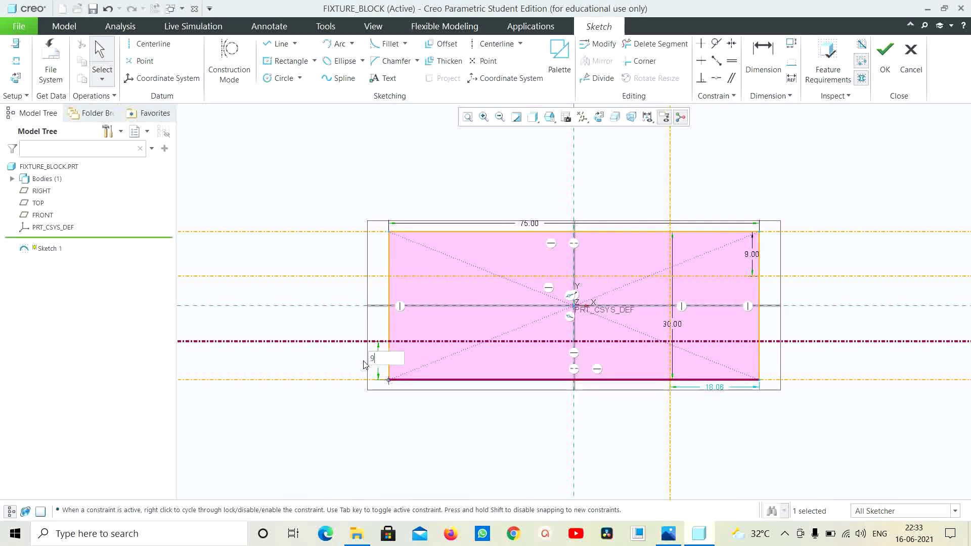
pyautogui.press('Return')
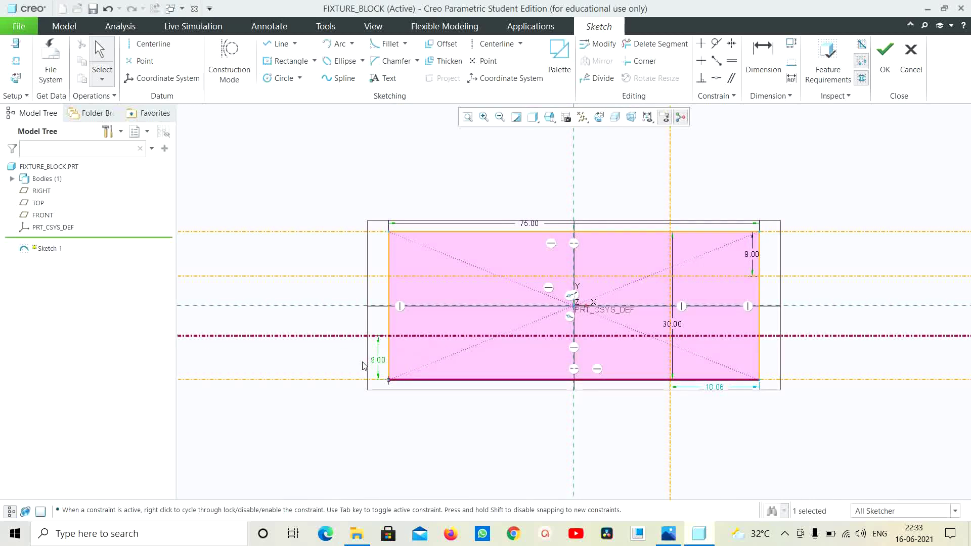
# Check the reference drawing and set the vertical centerline's distance from the rectangle's right edge to 9 mm.
pyautogui.doubleClick(721, 388)
pyautogui.moveTo(668, 533)
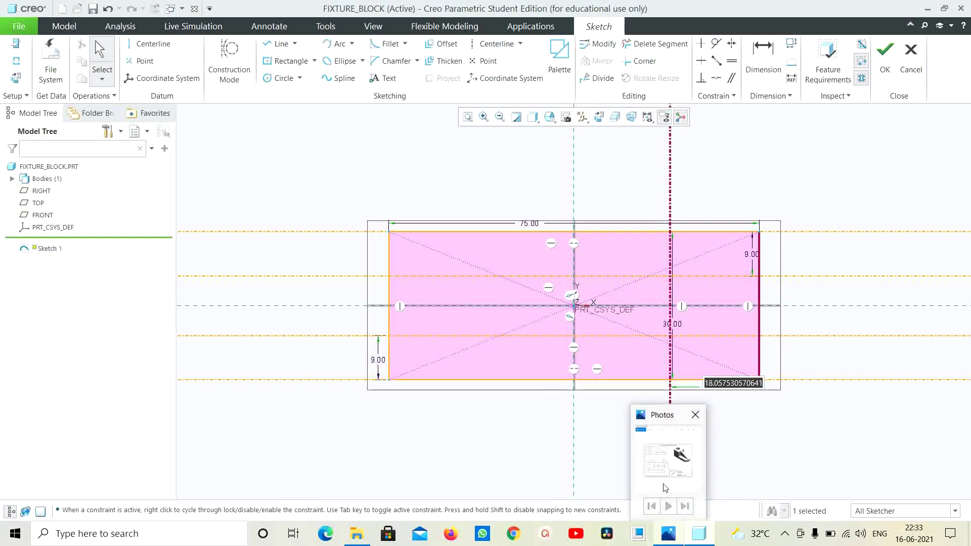
pyautogui.moveTo(666, 488)
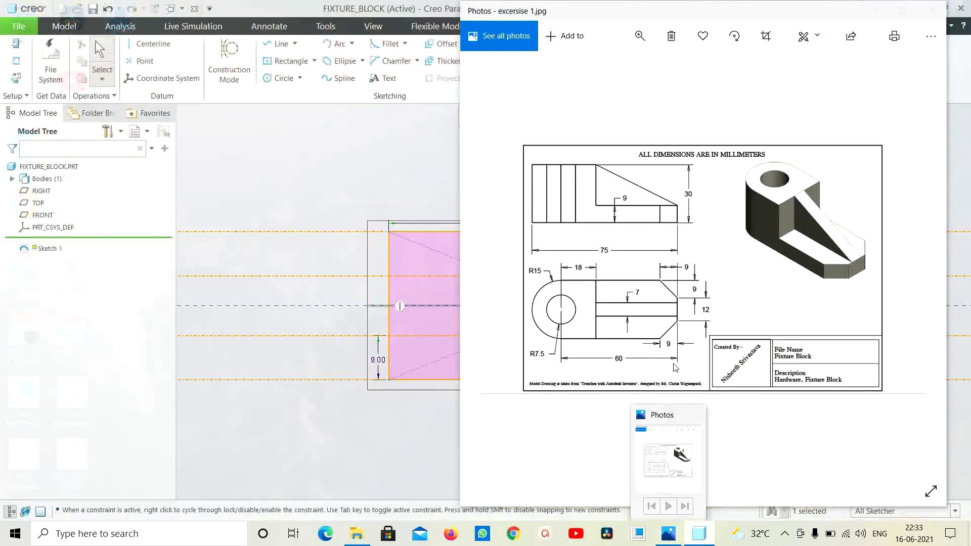
pyautogui.click(681, 450)
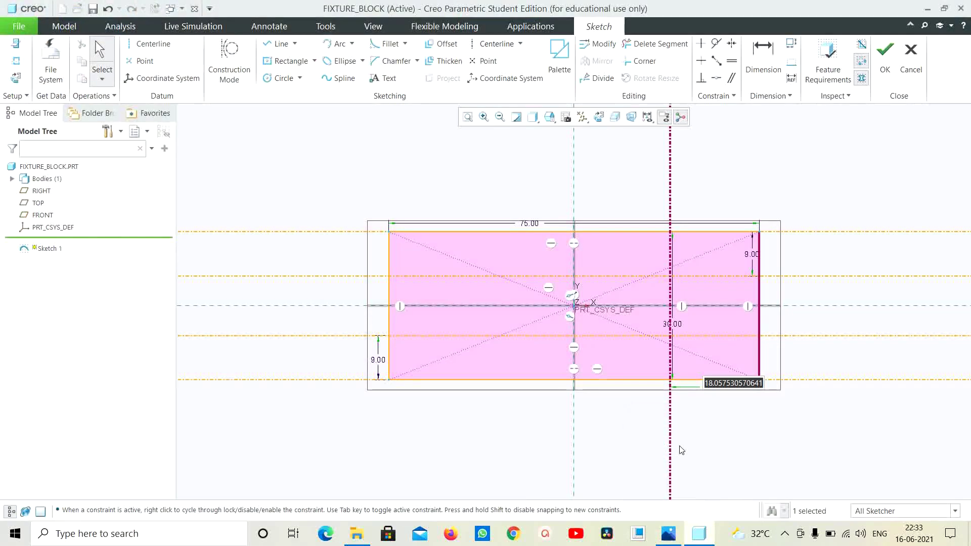
pyautogui.write('9')
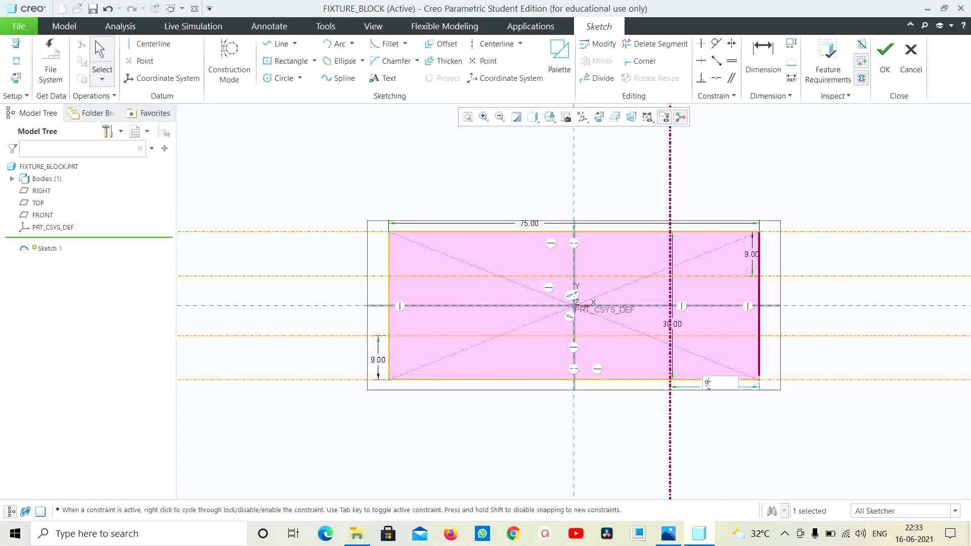
pyautogui.press('Return')
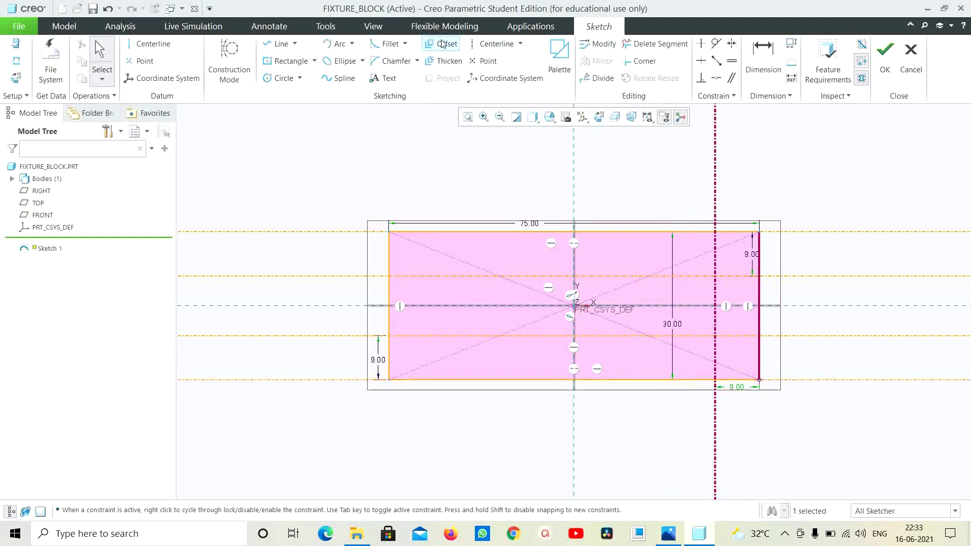
# Draw diagonal lines across the rectangle's two right corners between the centerline intersections to form the 9 by 9 mm bevels.
pyautogui.click(279, 44)
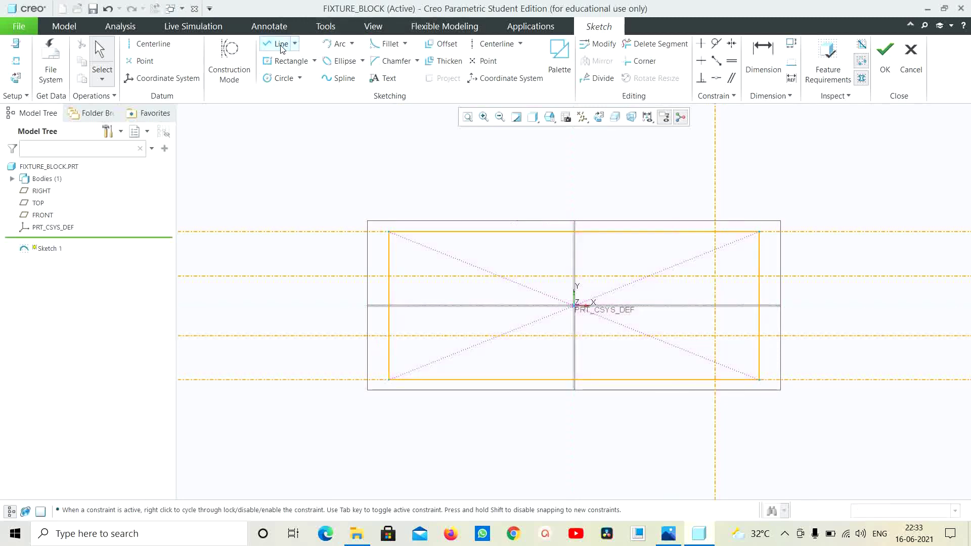
pyautogui.click(715, 232)
pyautogui.click(759, 275)
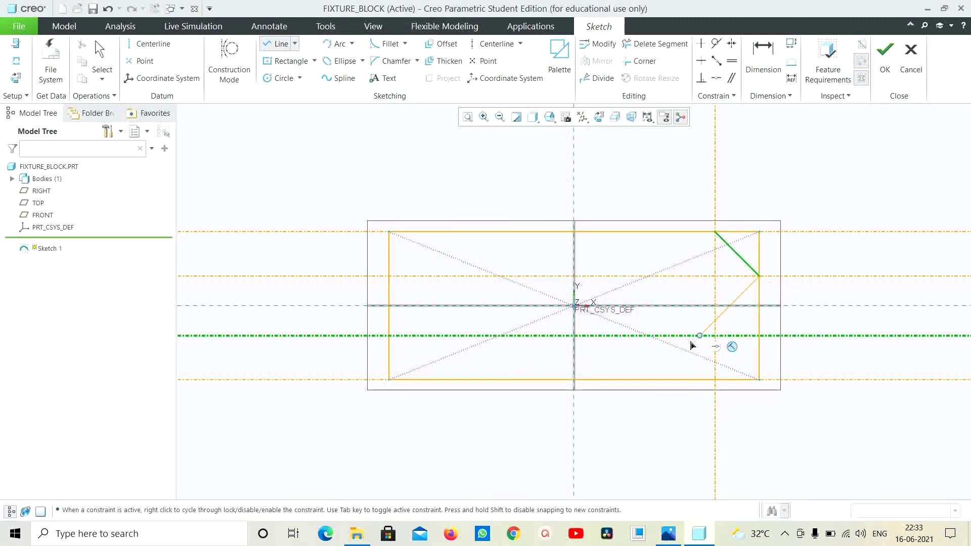
pyautogui.click(759, 336)
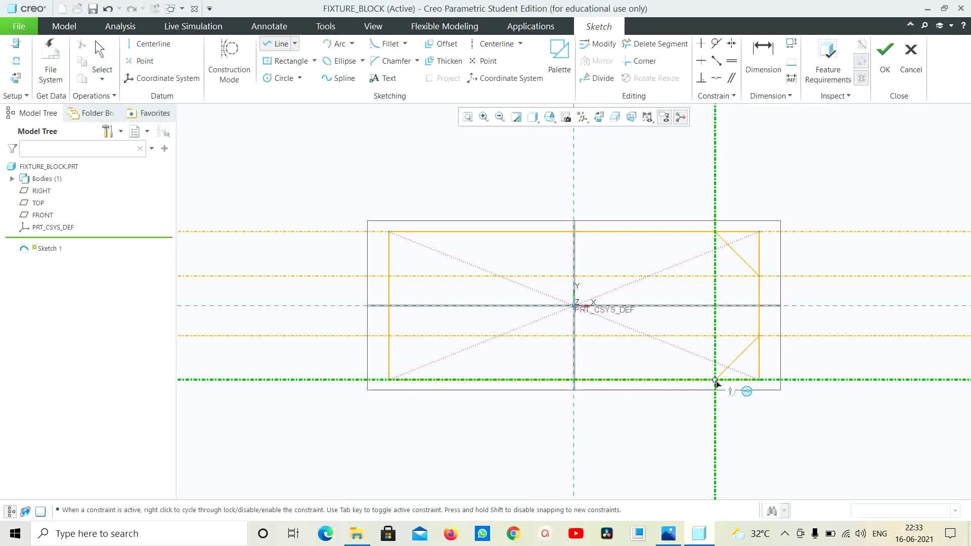
pyautogui.click(715, 380)
# Trim away the rectangle's edge segments outside the two diagonal lines at the right corners.
pyautogui.click(655, 43)
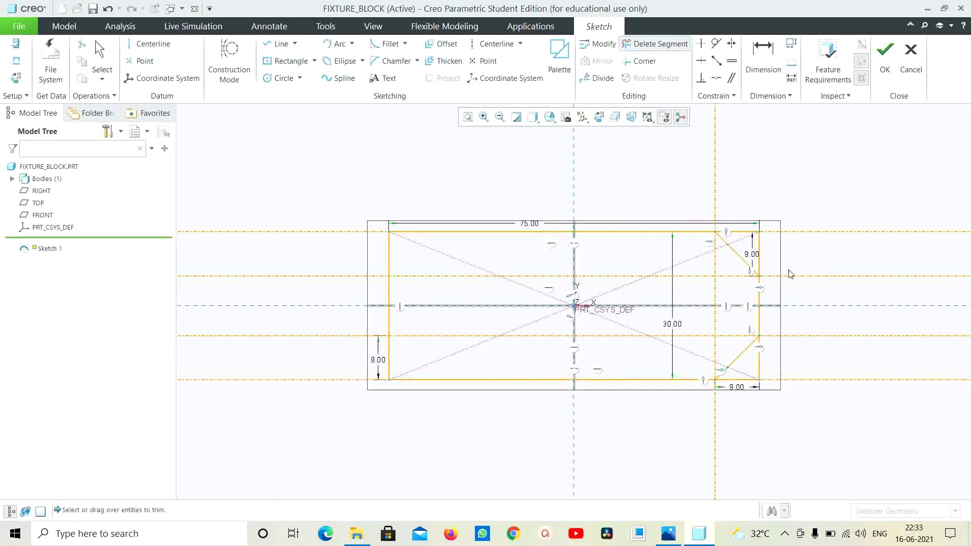
pyautogui.click(760, 234)
pyautogui.click(757, 253)
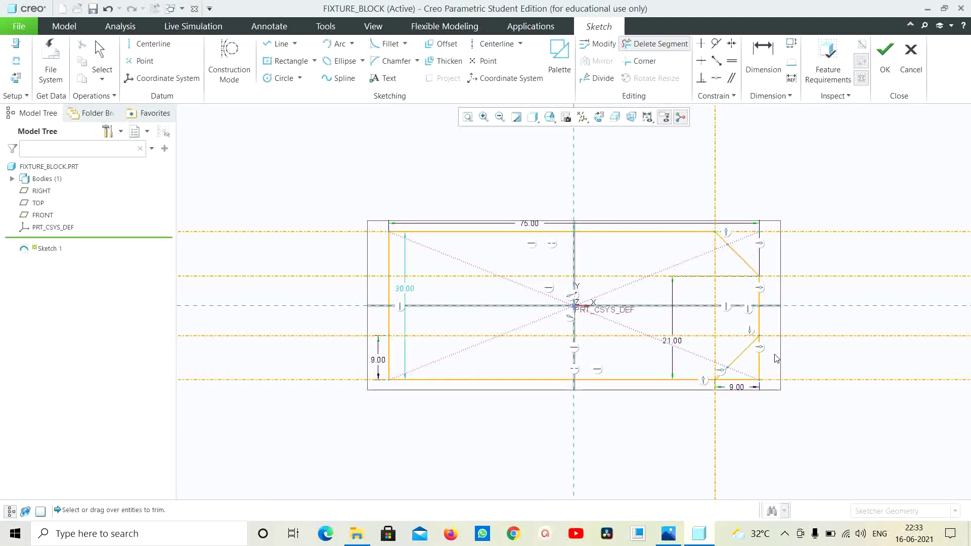
pyautogui.moveTo(777, 358); pyautogui.dragTo(751, 394)
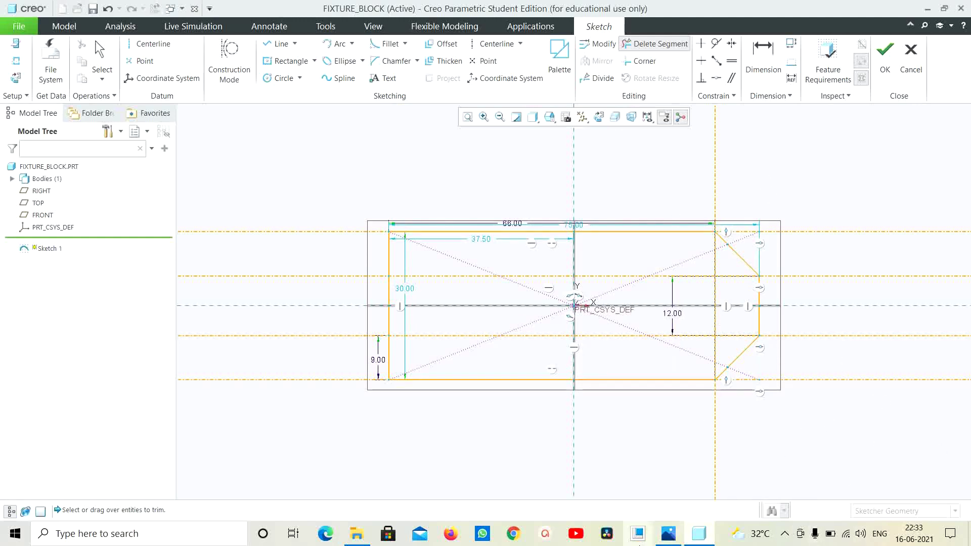
# Check the hole and step positions in the reference drawing and add two vertical centerlines through the profile's left half.
pyautogui.moveTo(683, 540)
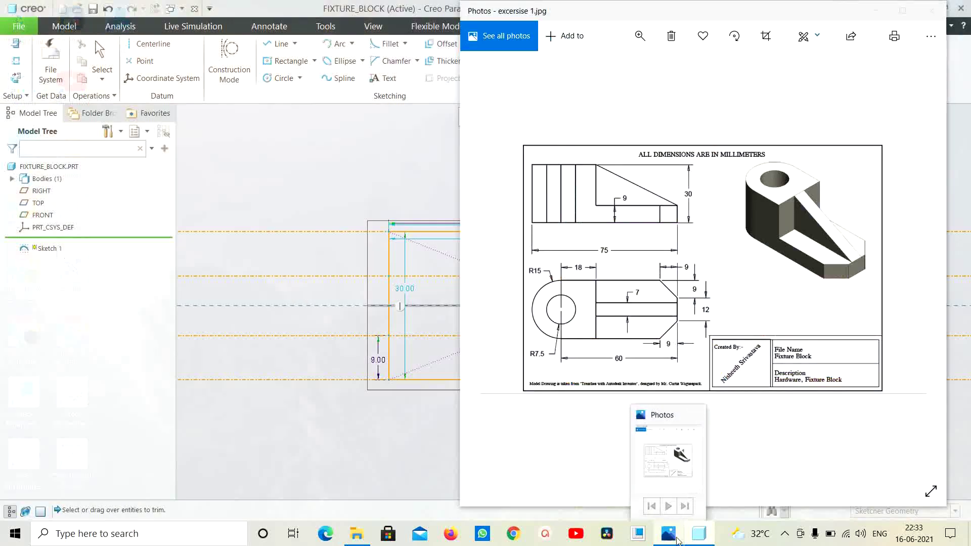
pyautogui.click(668, 459)
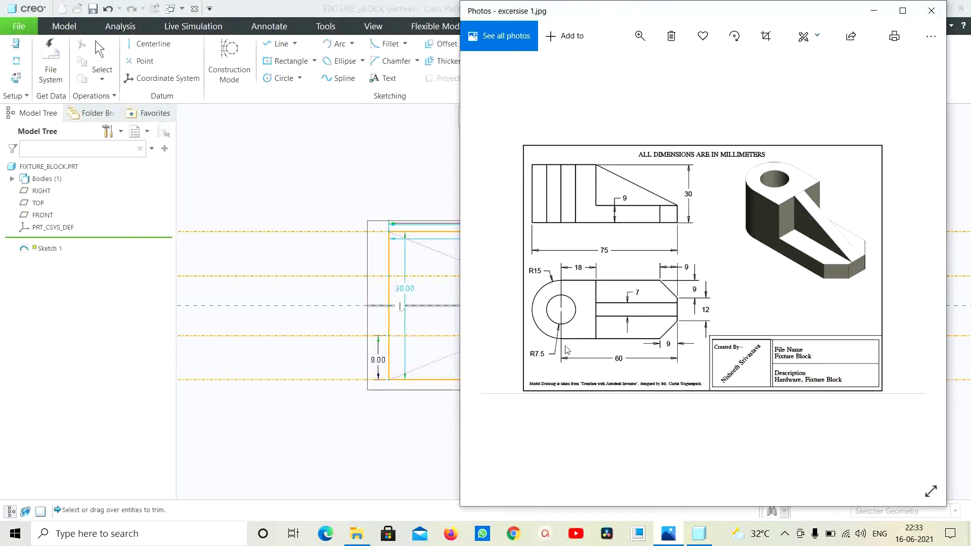
pyautogui.click(368, 155)
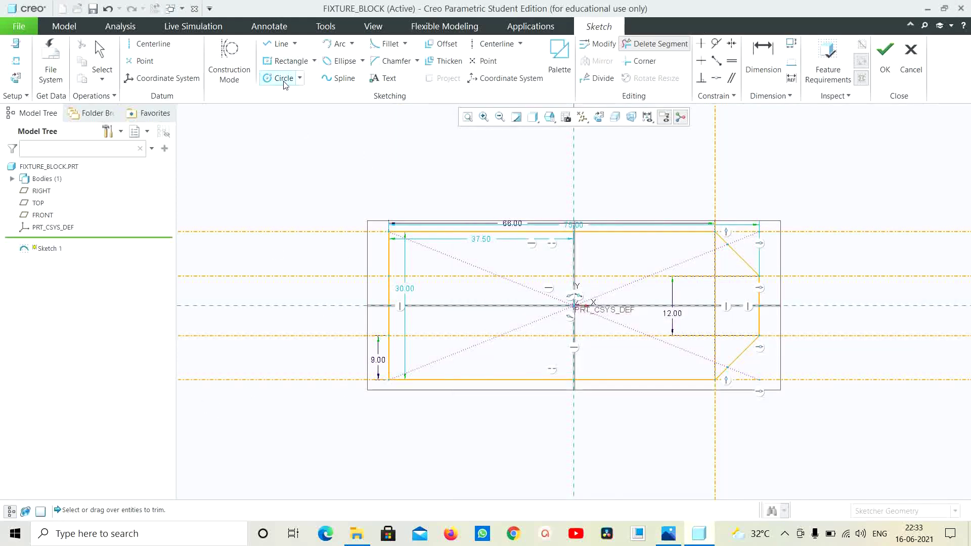
pyautogui.click(668, 534)
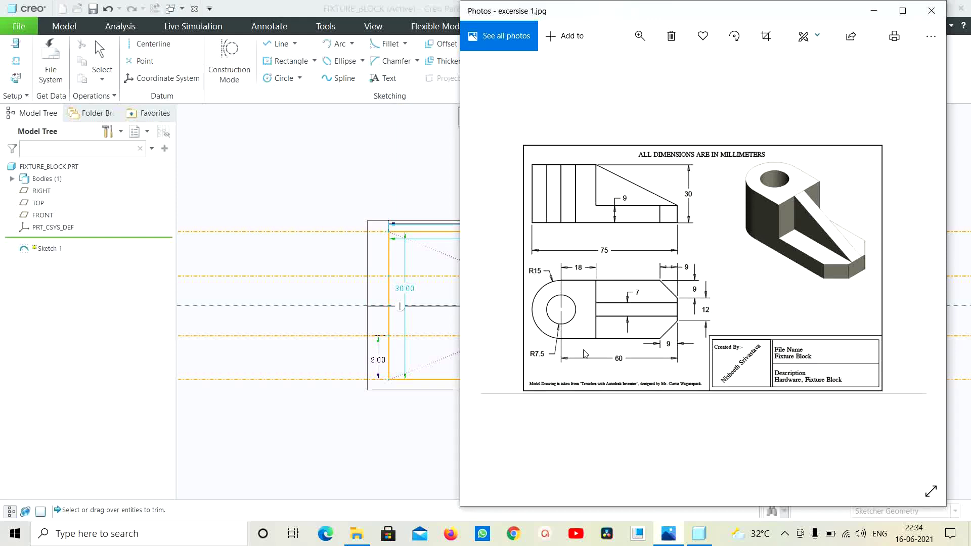
pyautogui.click(387, 159)
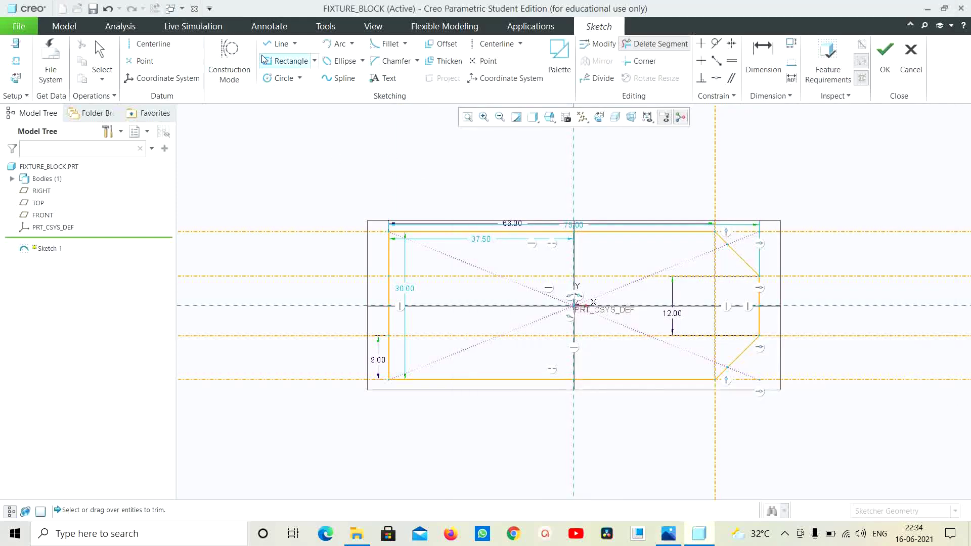
pyautogui.click(148, 44)
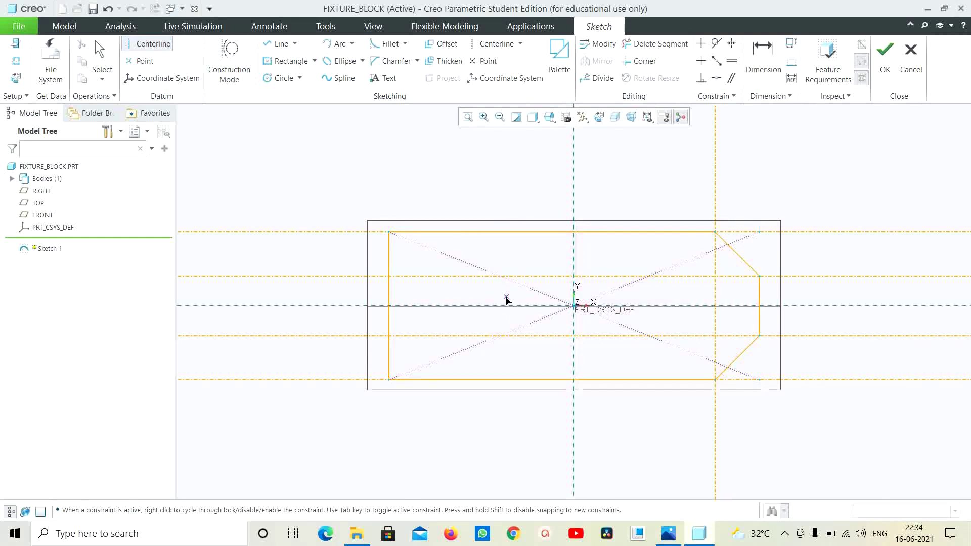
pyautogui.click(505, 303)
pyautogui.click(510, 377)
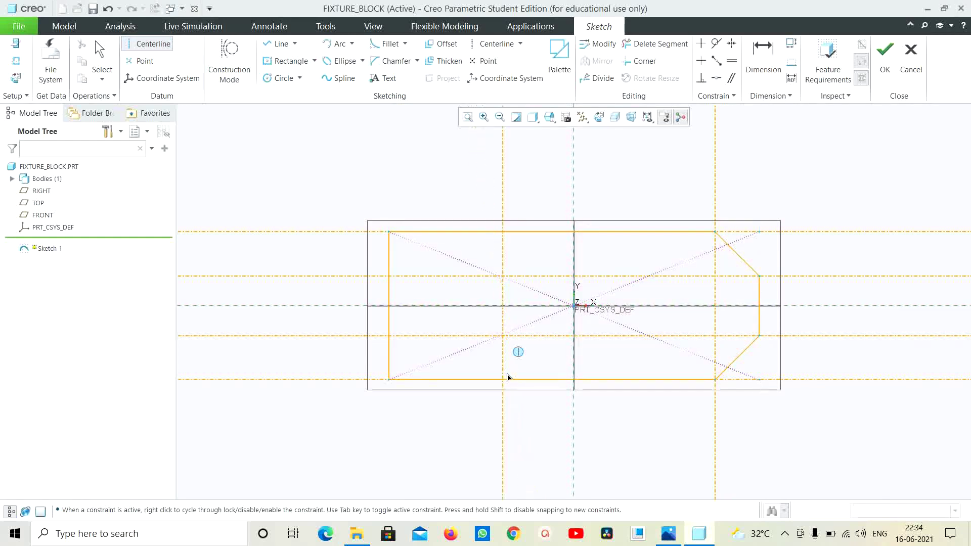
pyautogui.click(458, 306)
pyautogui.click(460, 261)
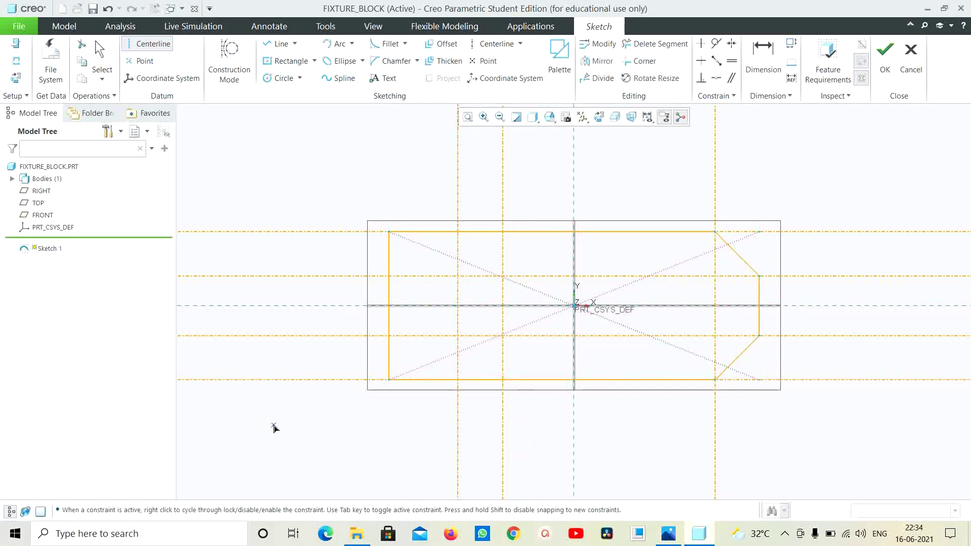
# Set the two vertical centerlines' distances from the profile's left edge to 33 mm and 15 mm.
pyautogui.middleClick(273, 427)
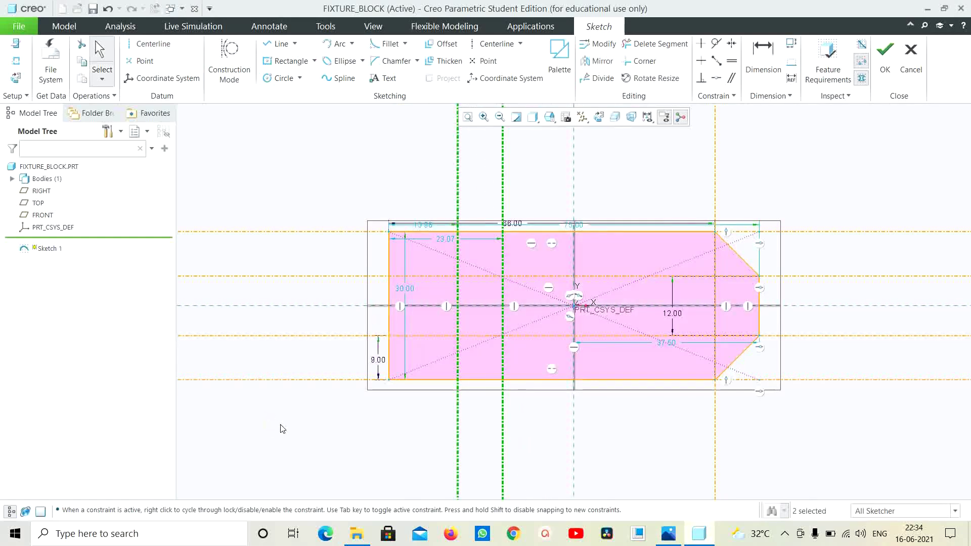
pyautogui.doubleClick(445, 239)
pyautogui.write('33')
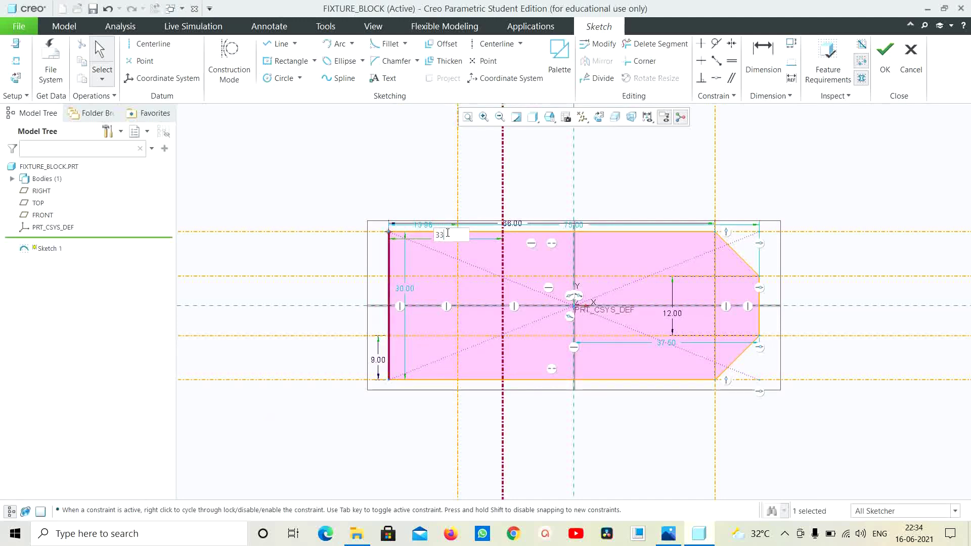
pyautogui.press('Return')
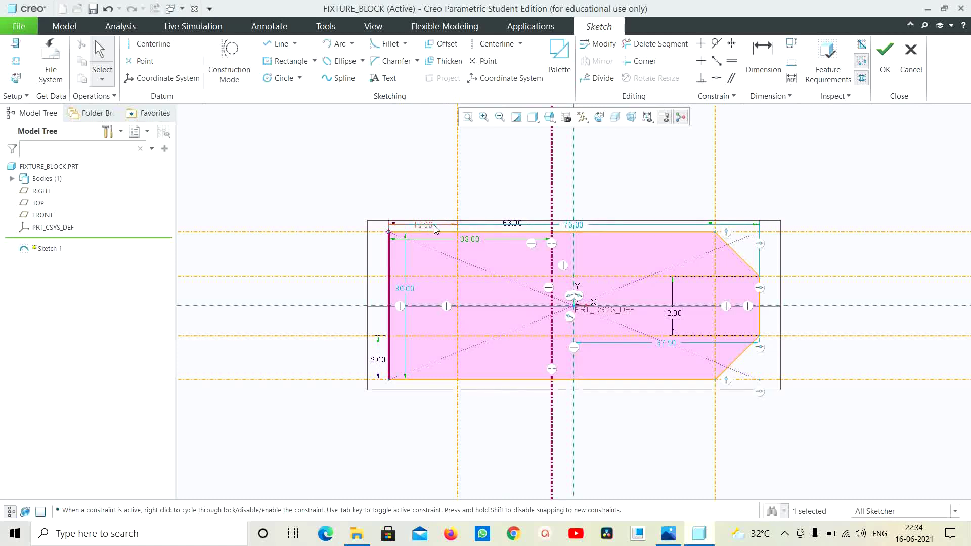
pyautogui.doubleClick(434, 229)
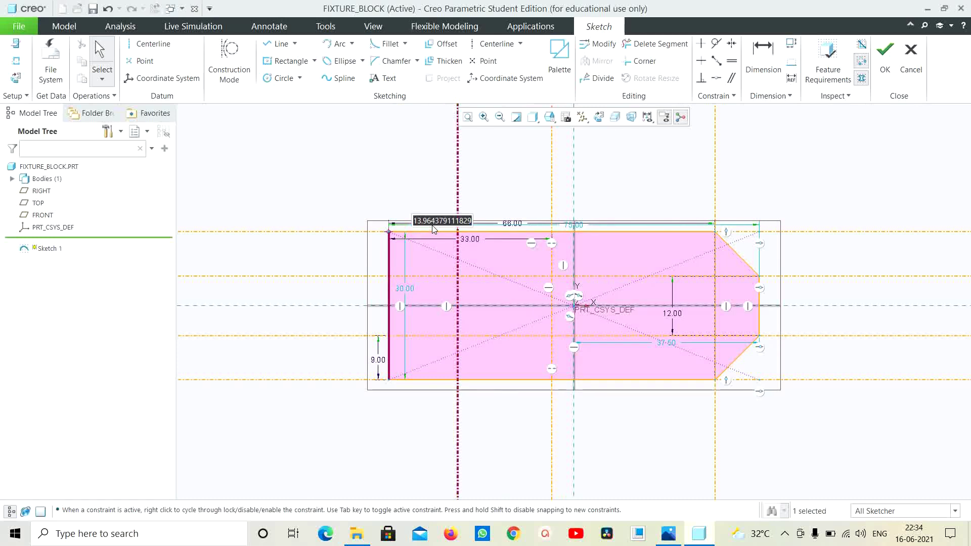
pyautogui.write('15')
pyautogui.press('Return')
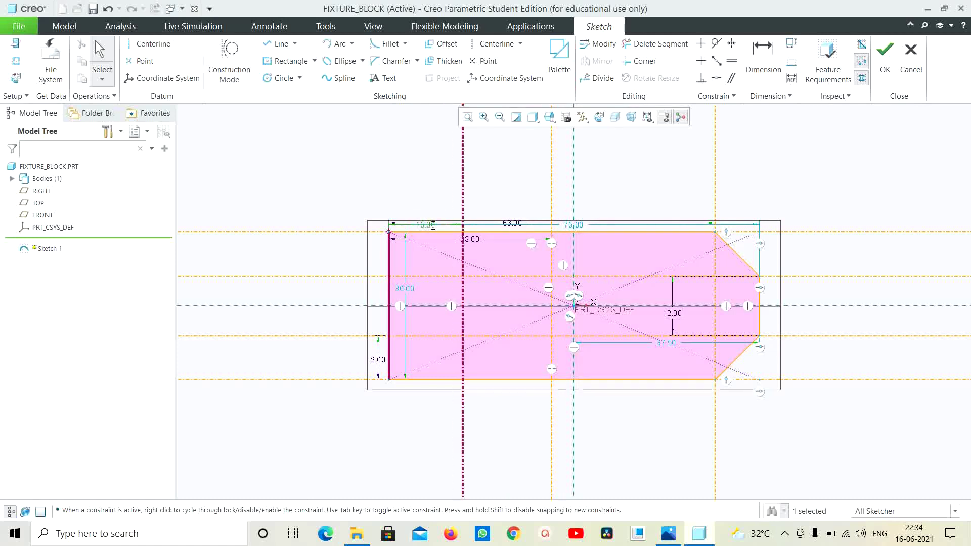
# Check the reference drawing and draw a 30 mm diameter circle centred where the 15 mm centerline crosses the horizontal axis.
pyautogui.click(667, 531)
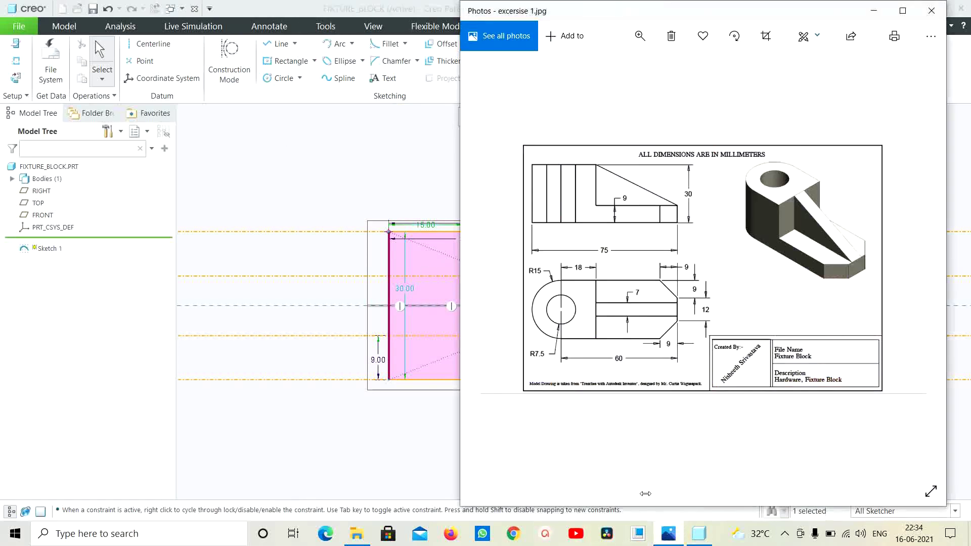
pyautogui.click(369, 154)
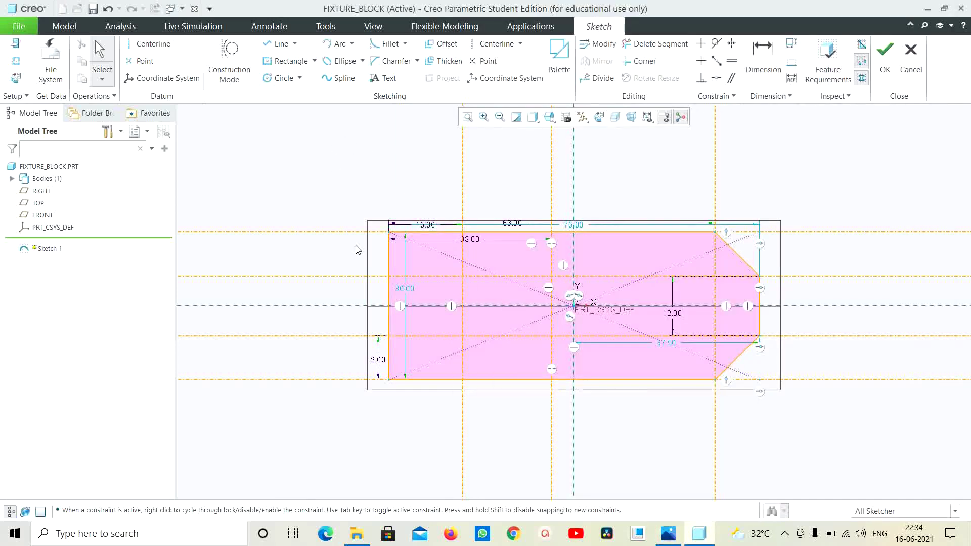
pyautogui.click(280, 80)
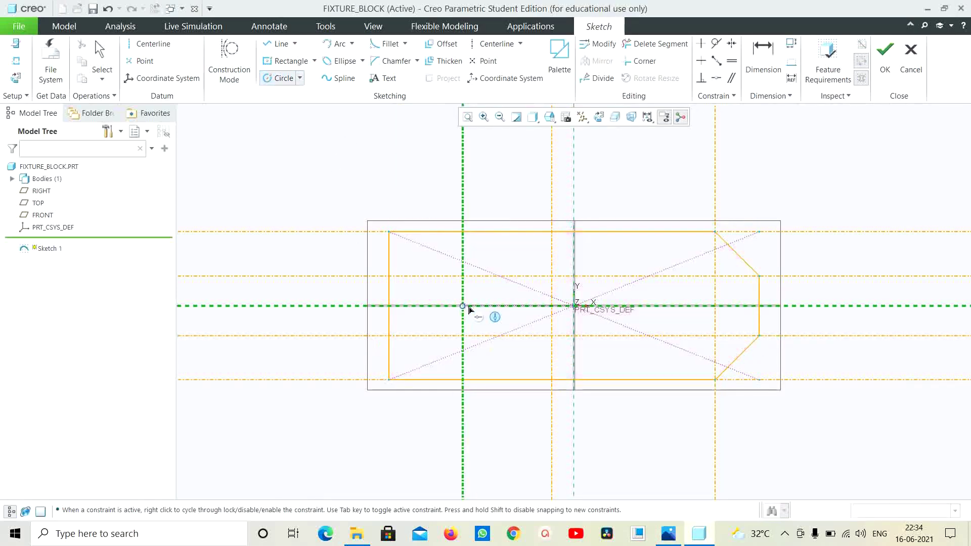
pyautogui.click(468, 309)
pyautogui.click(500, 373)
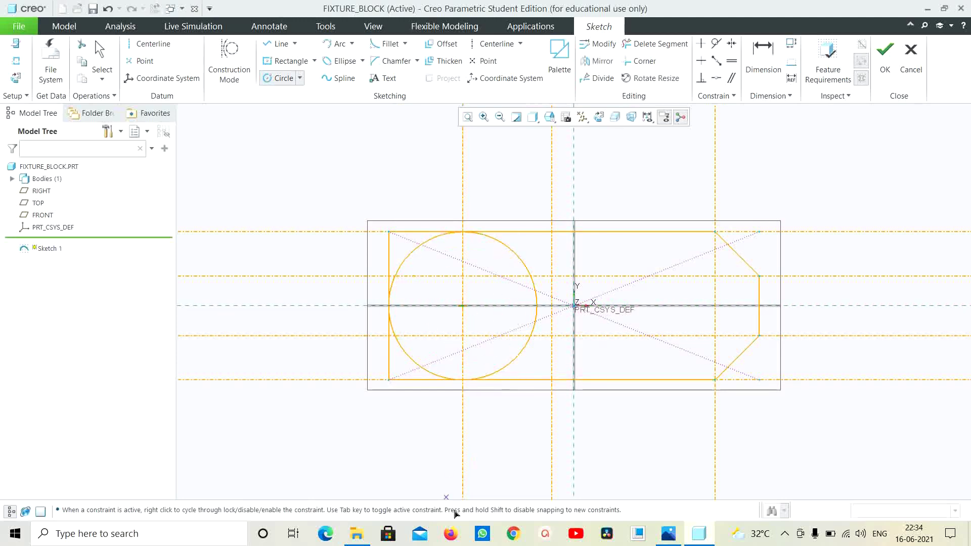
pyautogui.press('Escape')
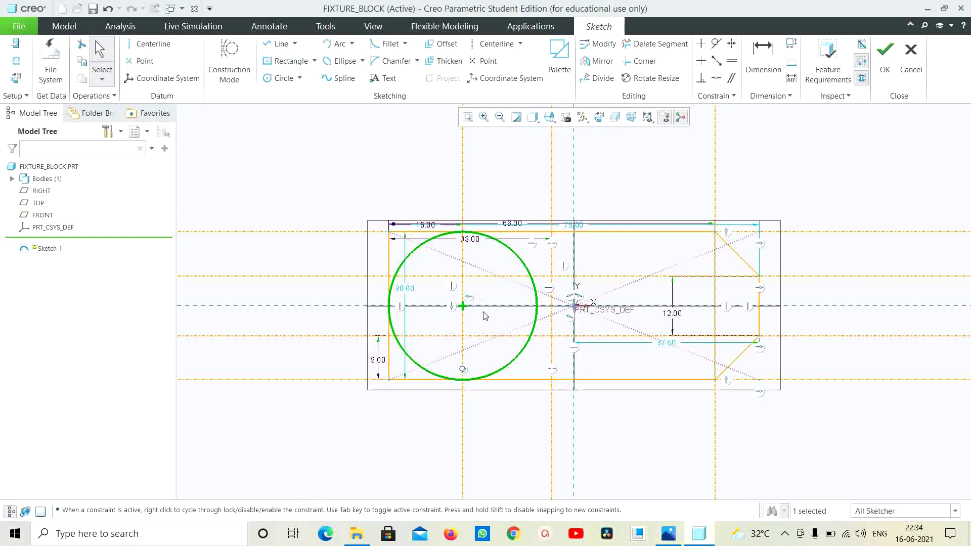
# Check the end radius in the reference drawing, then trim away the rectangle's left corners and the circle's right half.
pyautogui.click(668, 533)
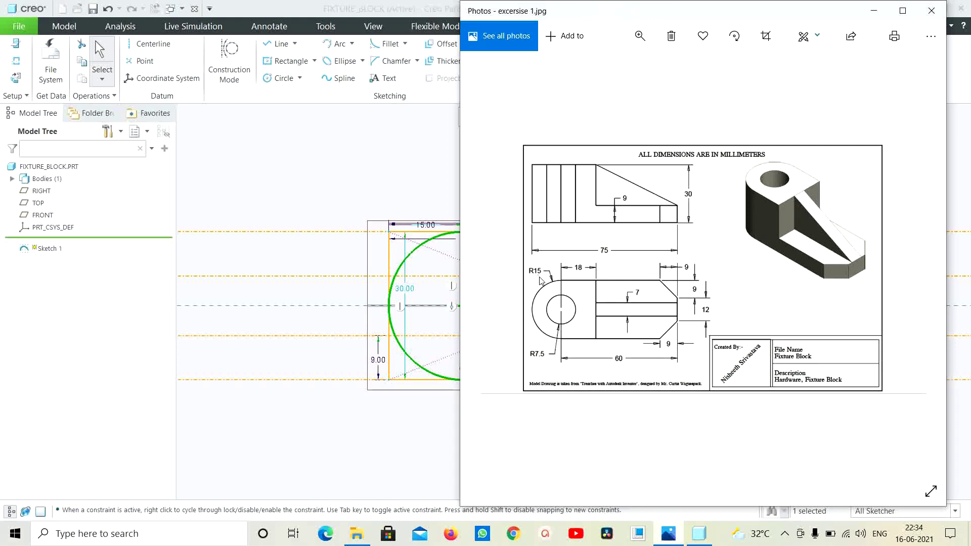
pyautogui.click(417, 177)
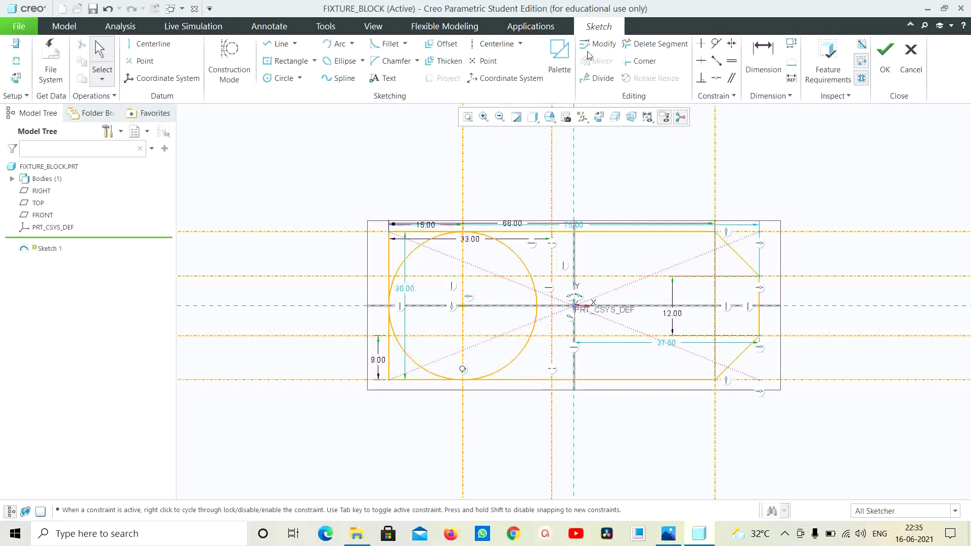
pyautogui.click(655, 44)
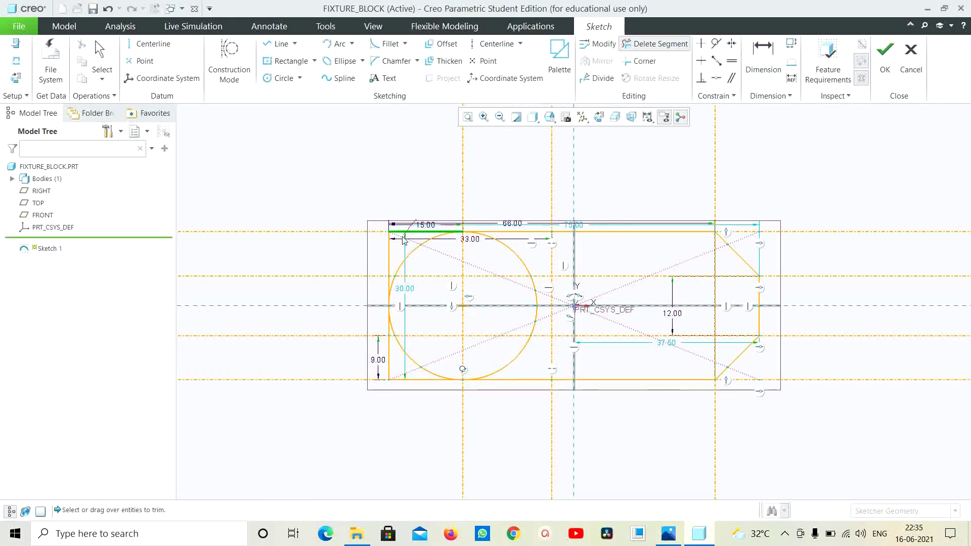
pyautogui.click(388, 255)
pyautogui.click(382, 353)
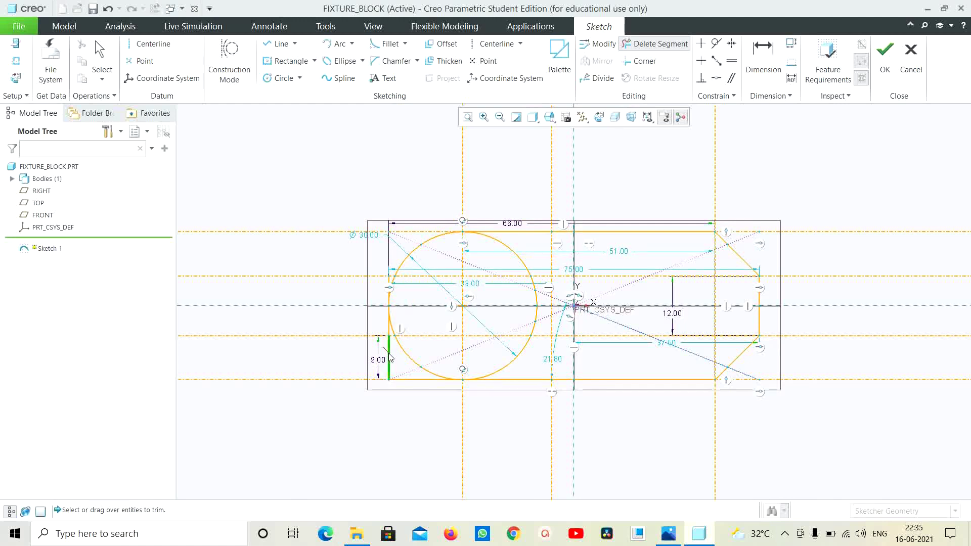
pyautogui.click(516, 264)
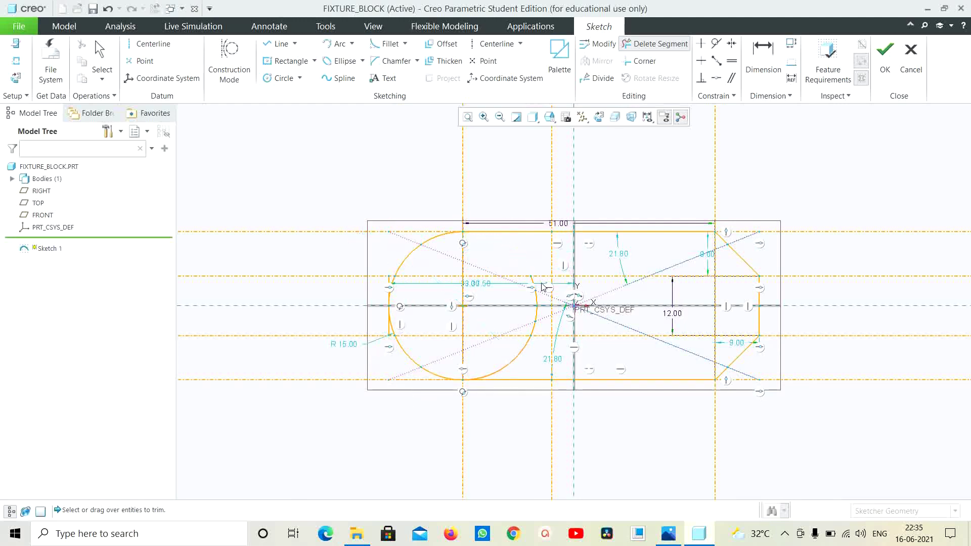
pyautogui.click(536, 322)
pyautogui.moveTo(516, 337); pyautogui.dragTo(535, 375)
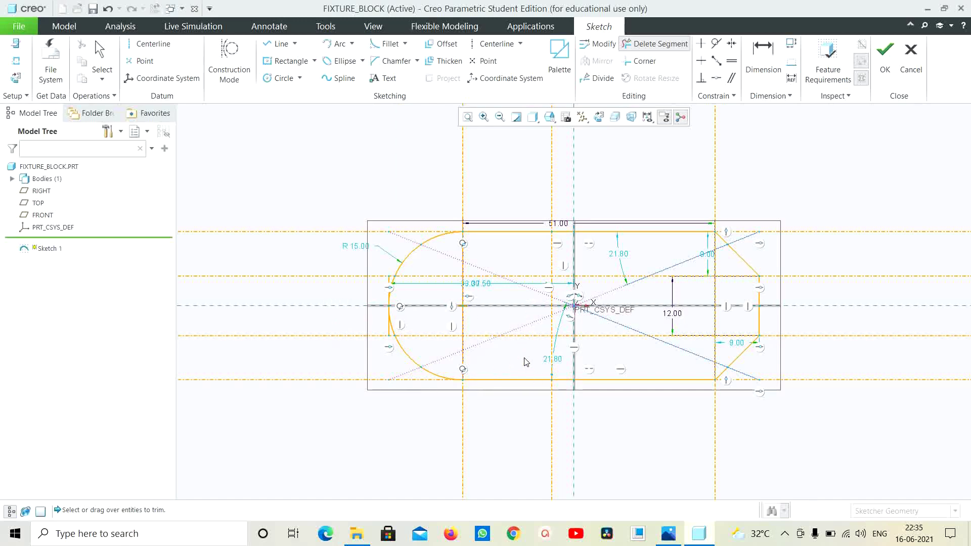
# Trim the leftover vertical edge segments beside the rounded left end.
pyautogui.scroll(-5, 388, 282)
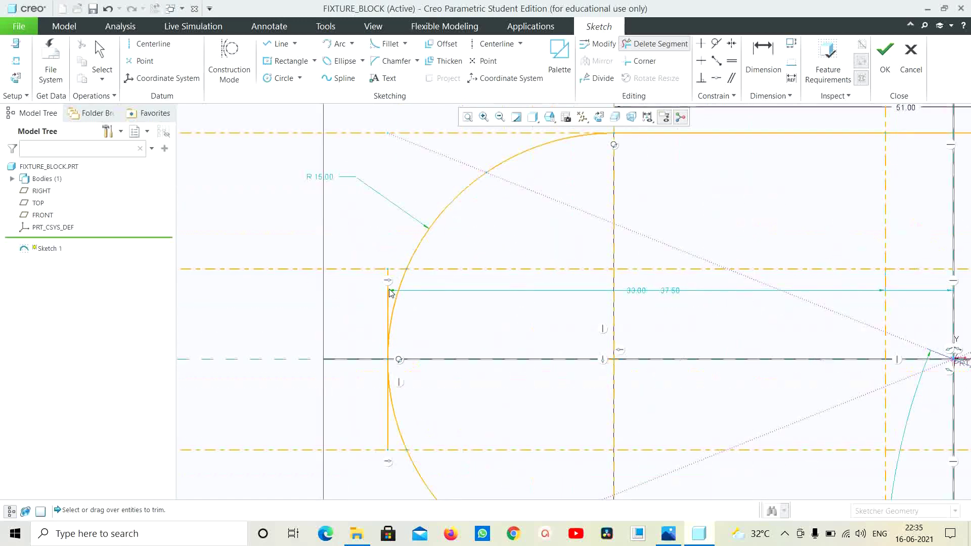
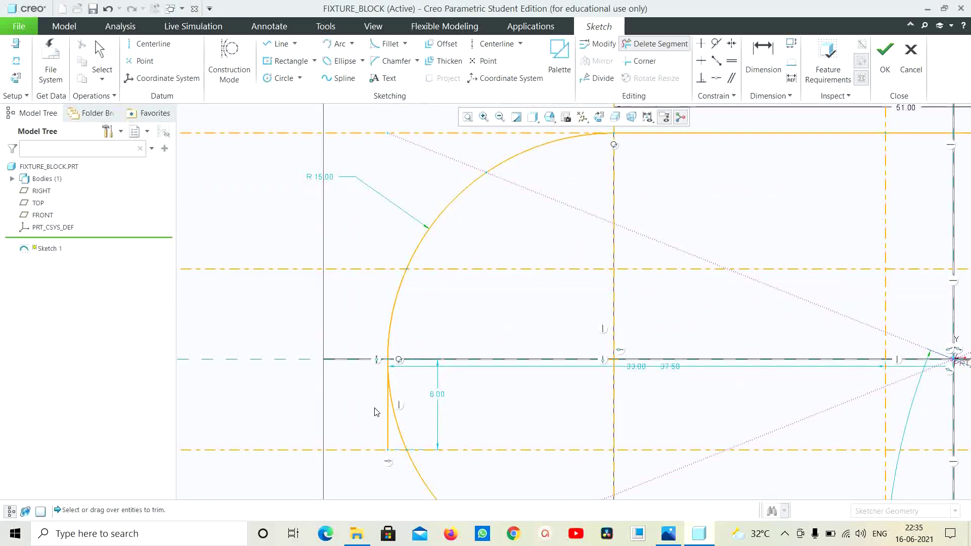
pyautogui.click(386, 418)
pyautogui.scroll(-5, 402, 382)
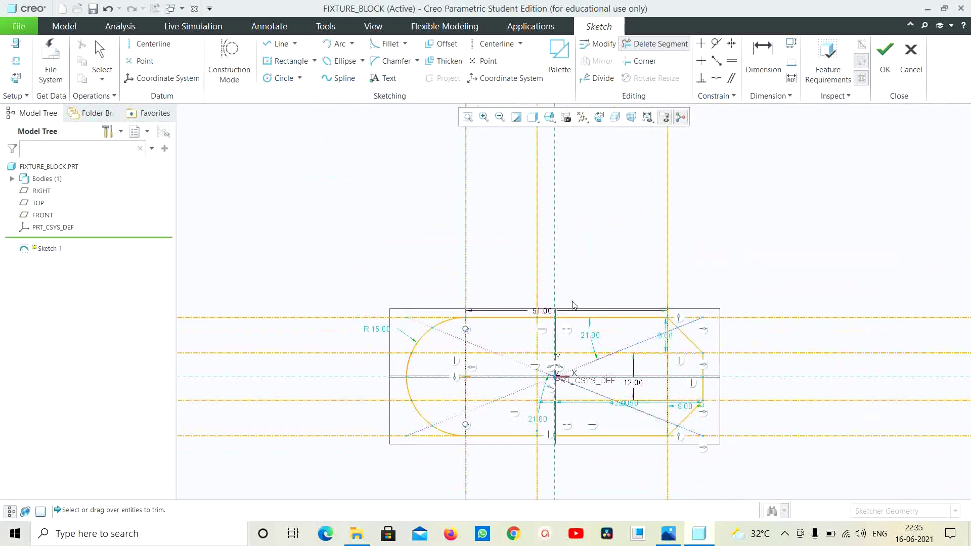
# Finish the sketch and start a solid Extrude of it with the 9 mm depth given in the reference drawing.
pyautogui.click(885, 56)
pyautogui.click(430, 60)
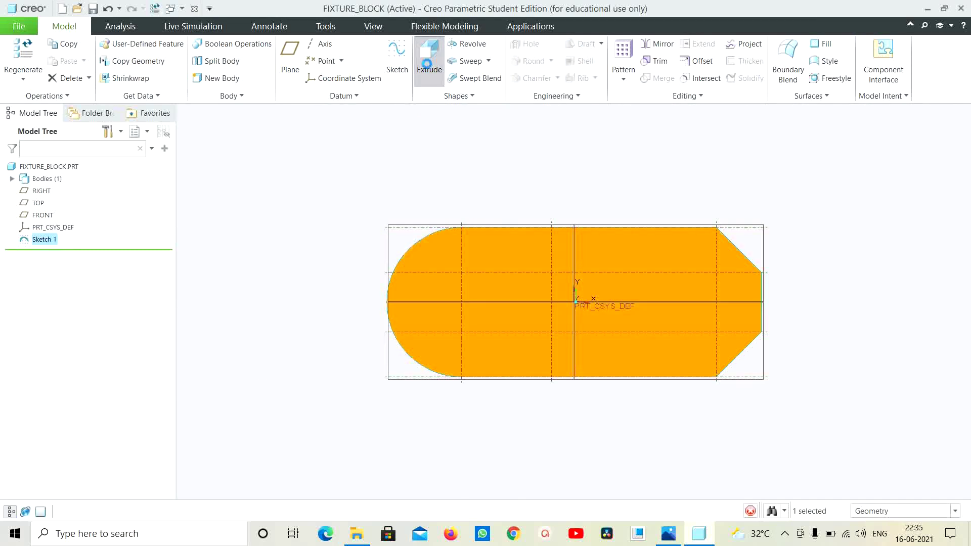
pyautogui.doubleClick(150, 58)
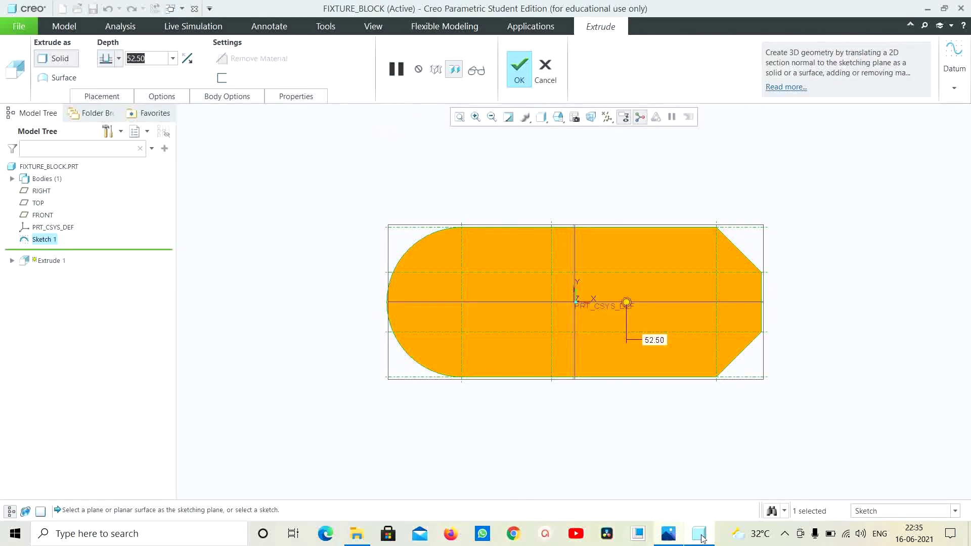
pyautogui.click(669, 534)
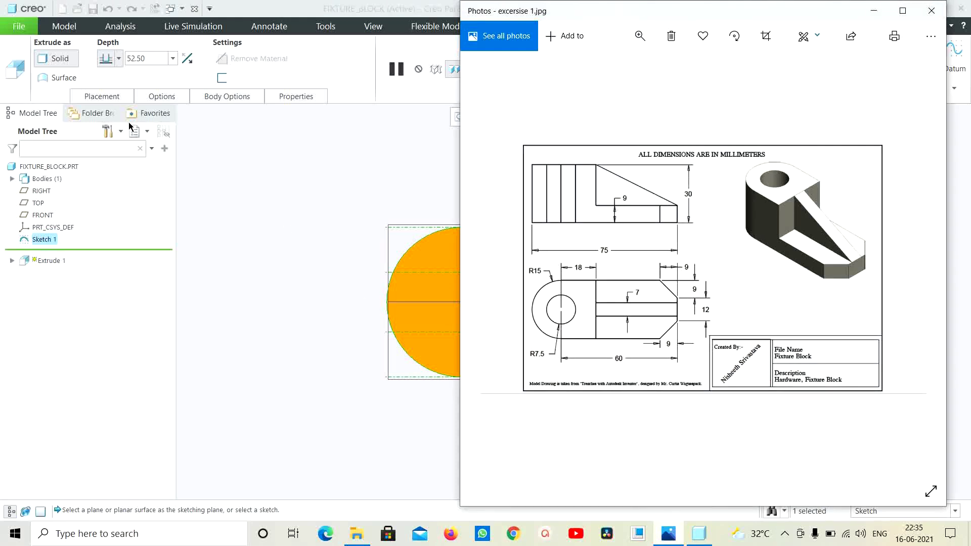
pyautogui.click(145, 58)
pyautogui.doubleClick(146, 57)
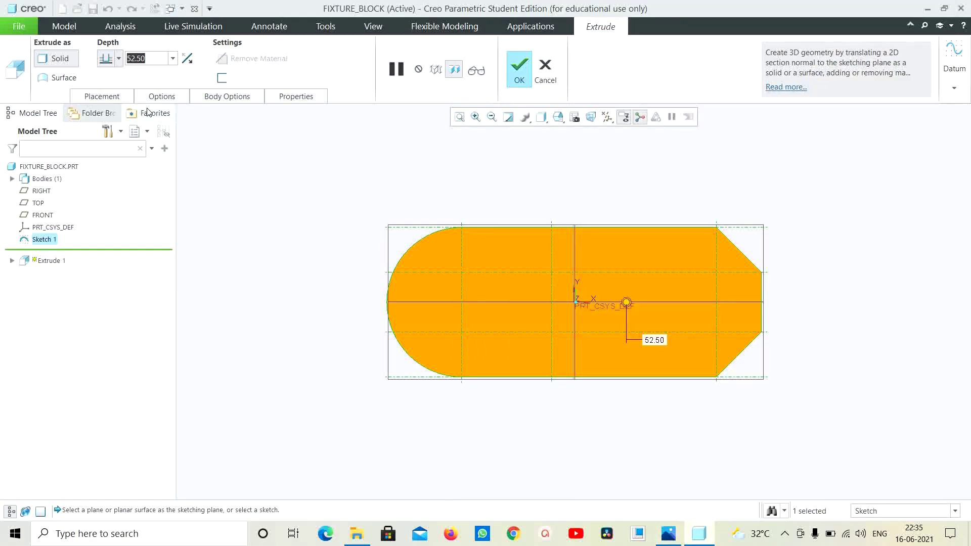
pyautogui.write('9')
pyautogui.press('Return')
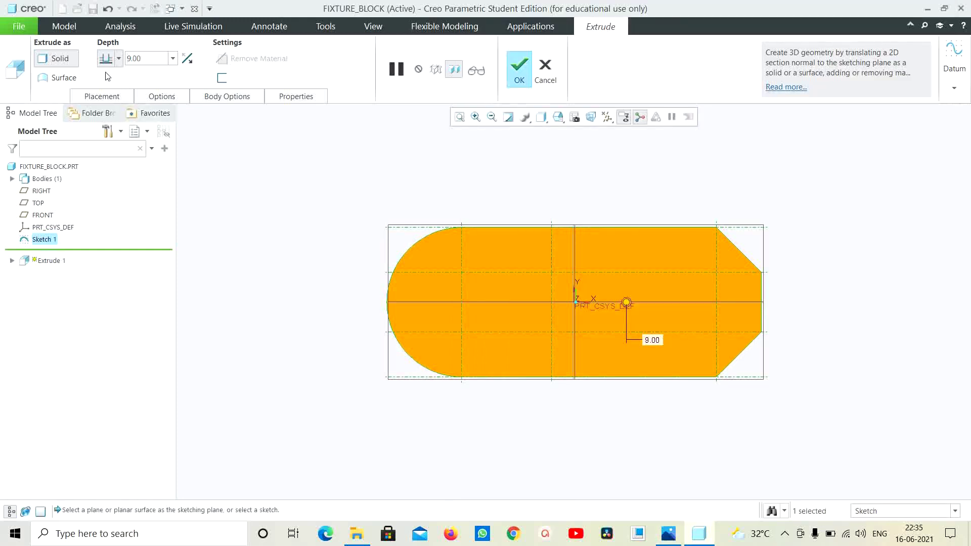
# Make the extrusion symmetric about the sketch plane and complete it.
pyautogui.click(119, 59)
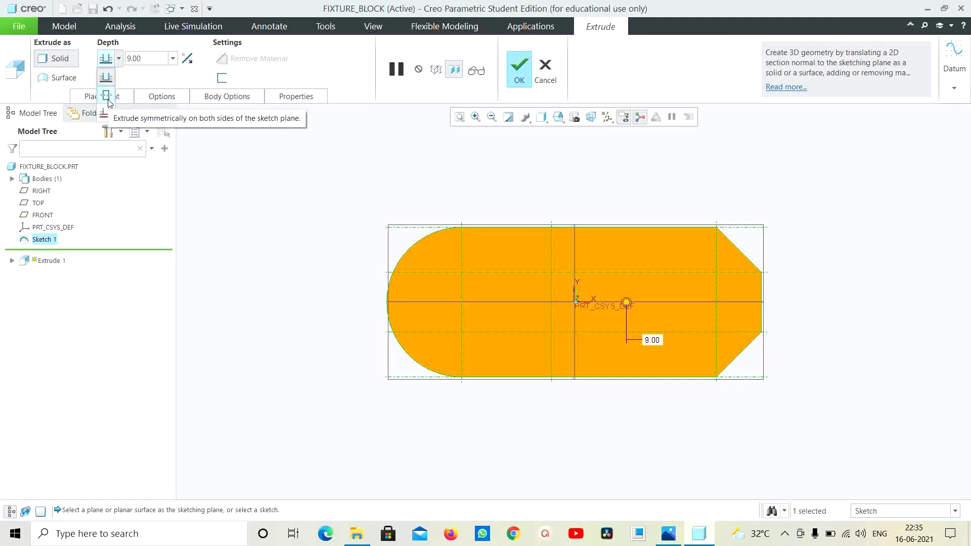
pyautogui.click(106, 97)
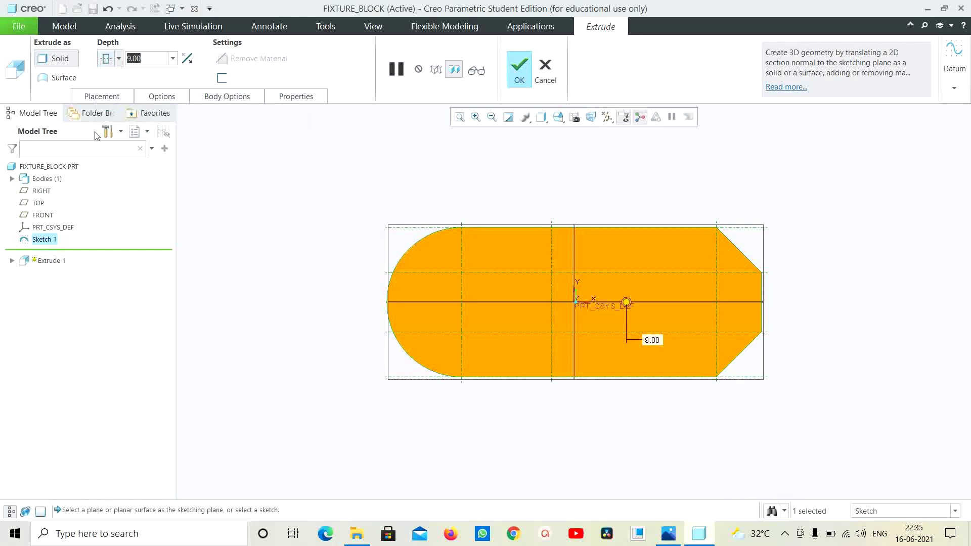
pyautogui.click(520, 71)
pyautogui.moveTo(787, 373)
pyautogui.mouseDown(button='middle')
pyautogui.moveTo(776, 315)
pyautogui.moveTo(796, 357)
pyautogui.mouseUp(button='middle')
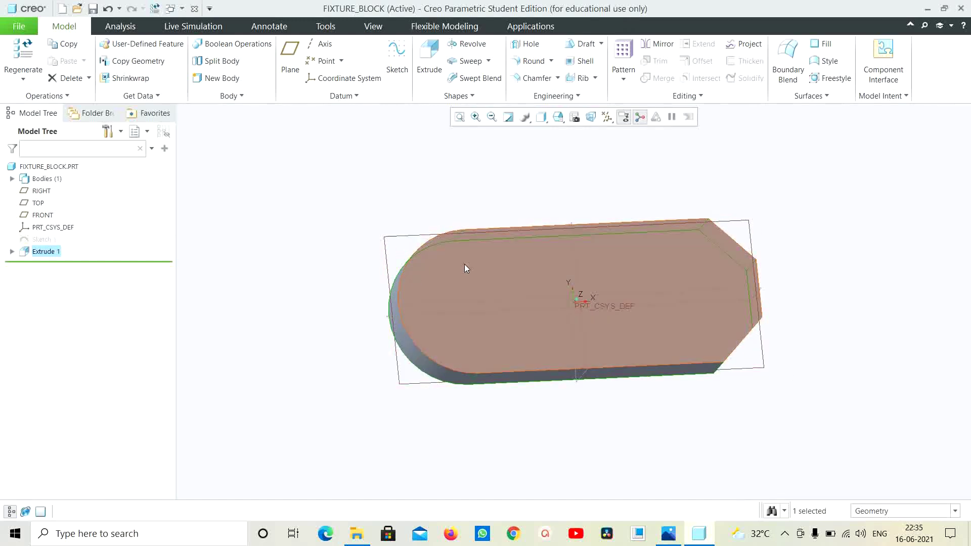
# Check the reference drawing and start a sketch on the base's large flat face, oriented parallel to the screen.
pyautogui.click(466, 263)
pyautogui.click(668, 534)
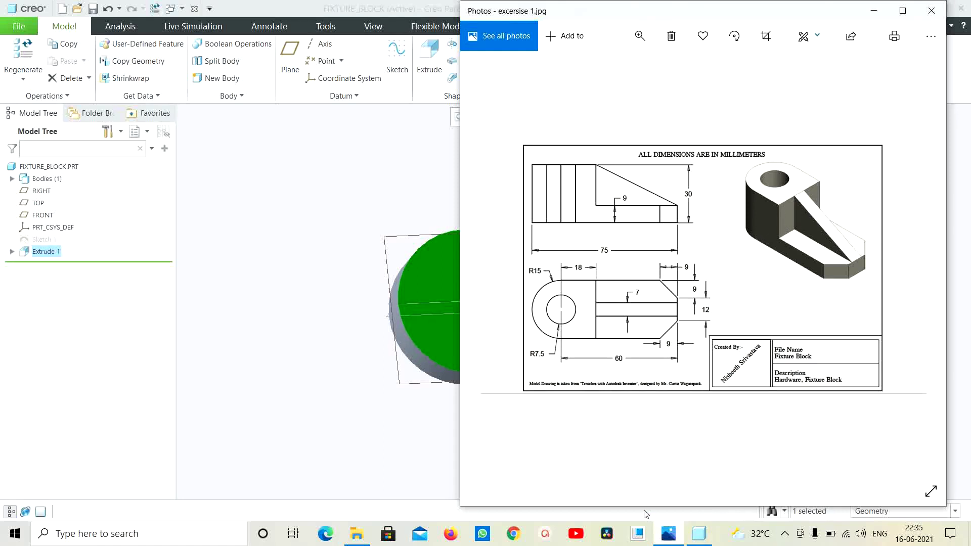
pyautogui.click(358, 278)
pyautogui.click(455, 279)
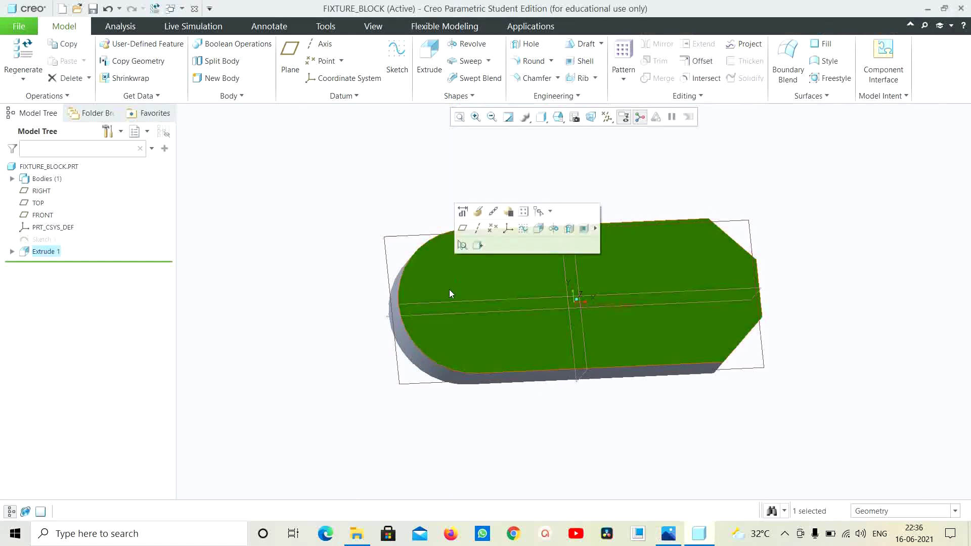
pyautogui.click(397, 58)
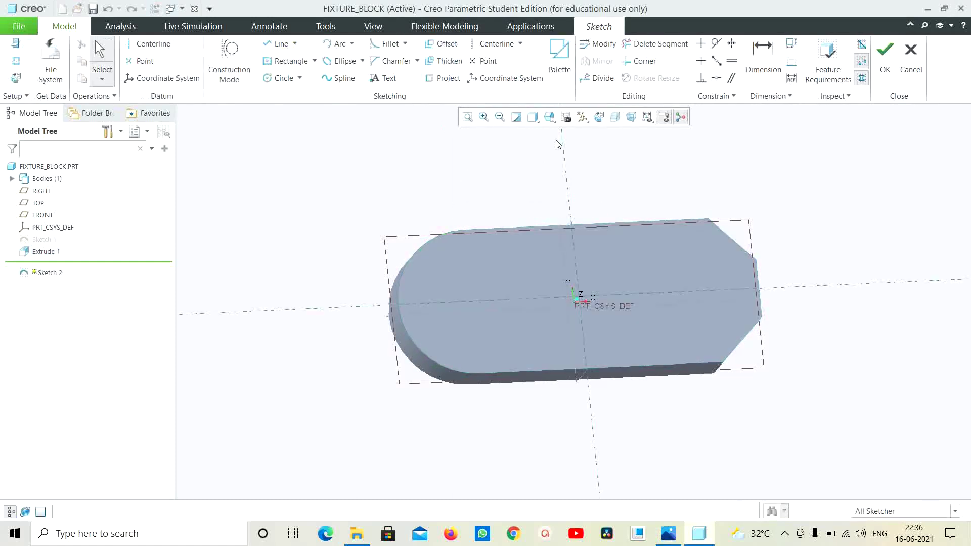
pyautogui.click(600, 118)
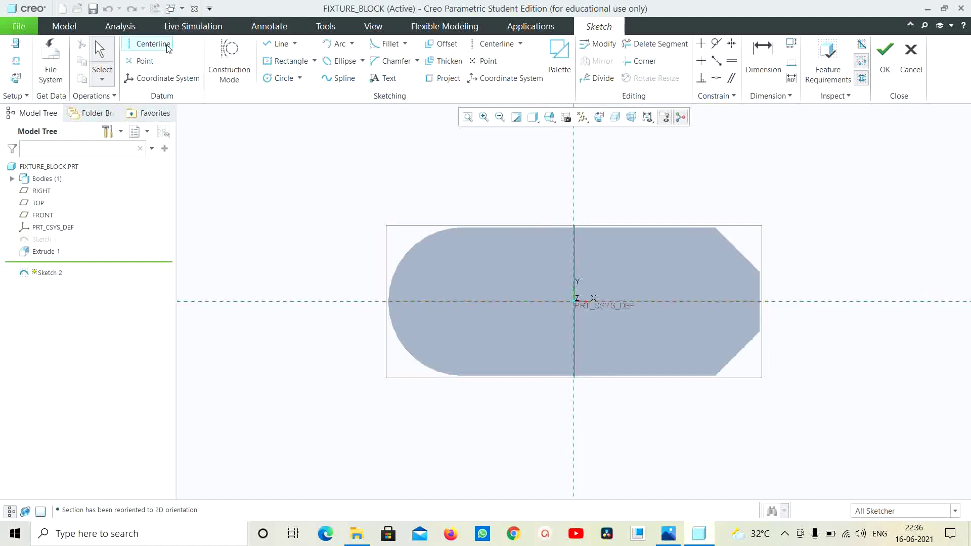
# Draw two vertical centerlines left of the origin, the nearer one about 12 mm from the vertical reference.
pyautogui.click(150, 44)
pyautogui.click(515, 304)
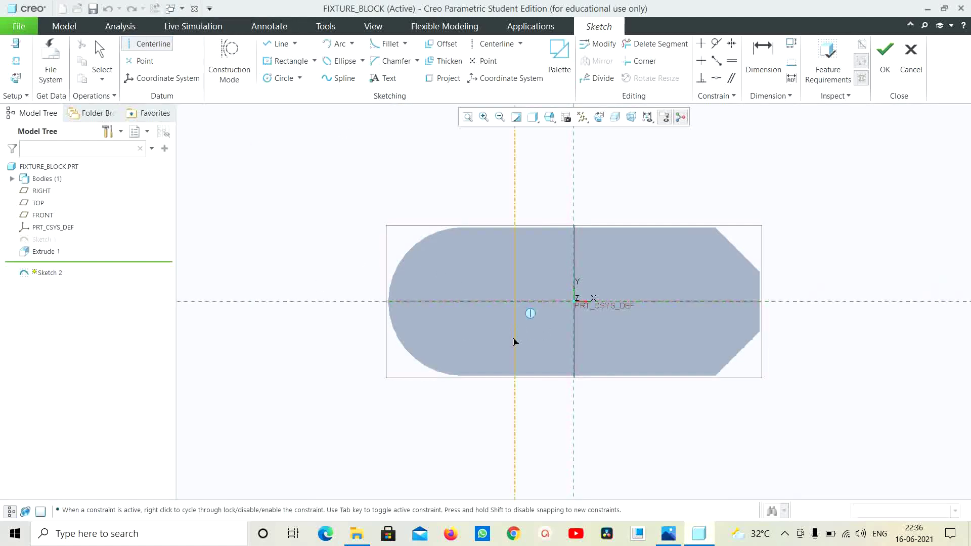
pyautogui.click(514, 375)
pyautogui.click(470, 302)
pyautogui.click(475, 245)
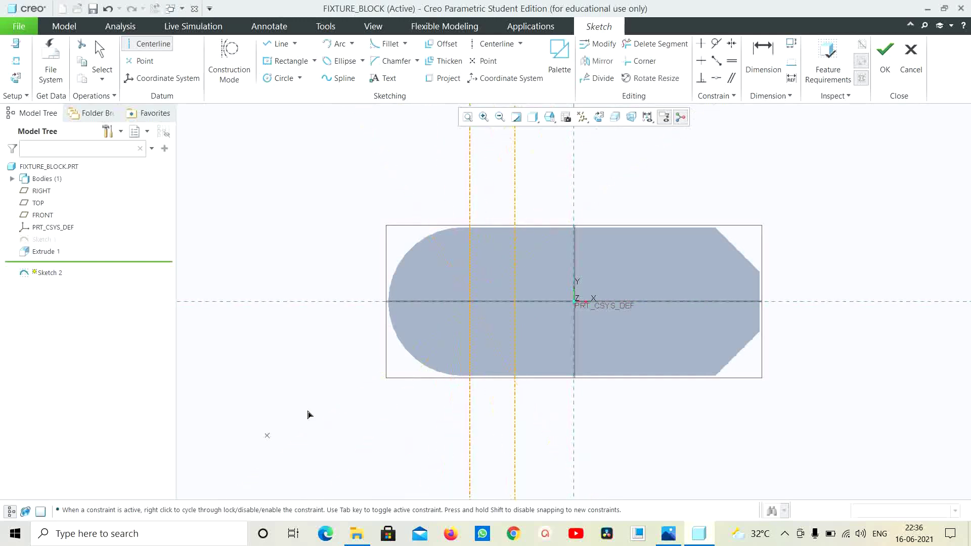
pyautogui.middleClick(241, 452)
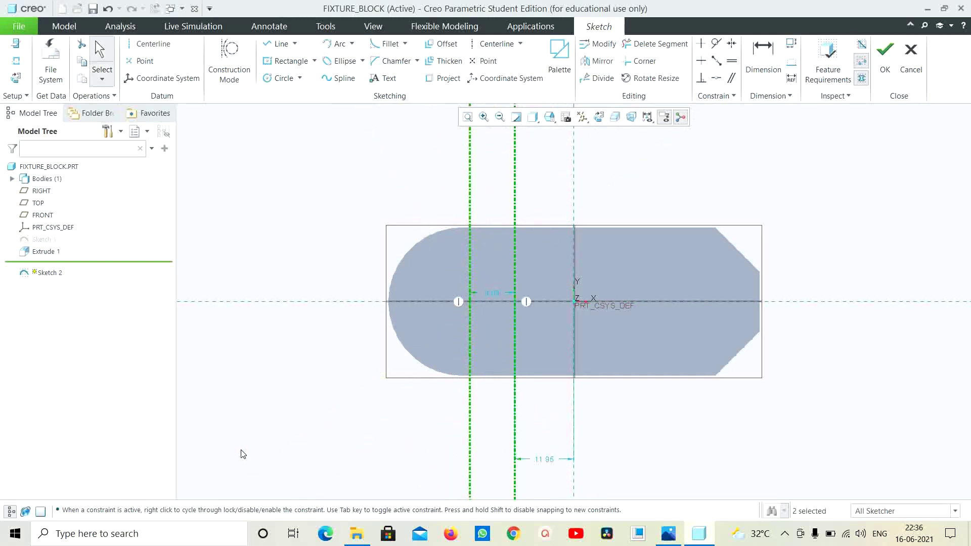
# Set the spacing between the centerlines to 18 mm and the nearer centerline's distance from the vertical reference to 4.5 mm.
pyautogui.doubleClick(491, 296)
pyautogui.write('18')
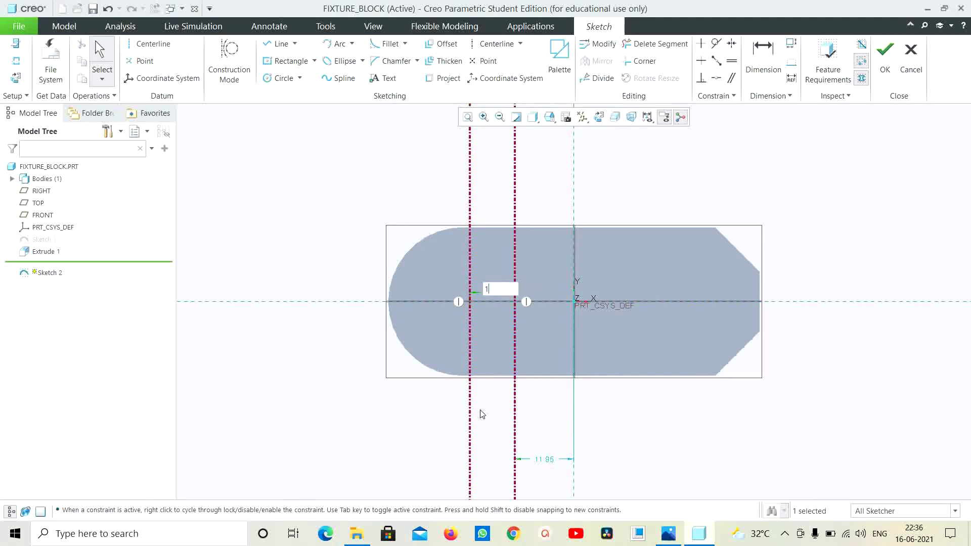
pyautogui.press('Return')
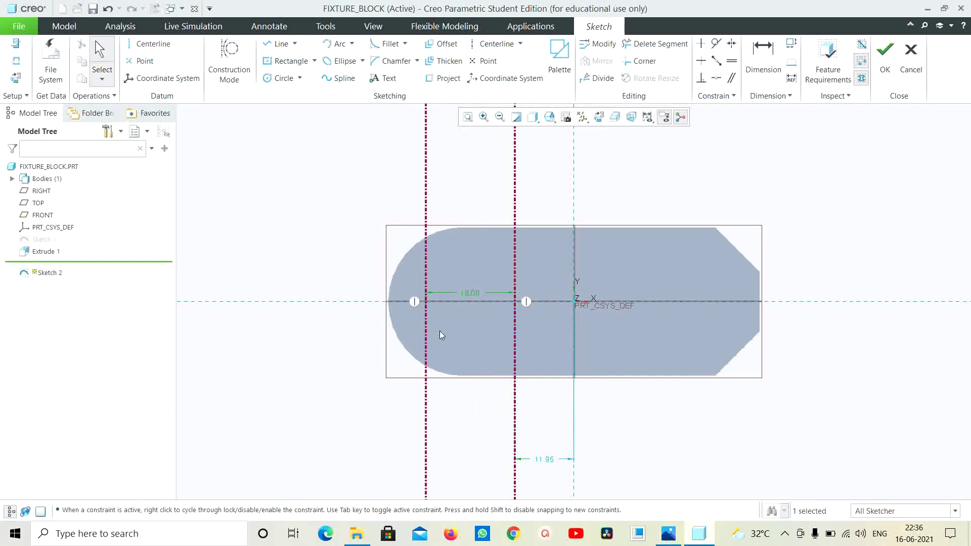
pyautogui.doubleClick(543, 460)
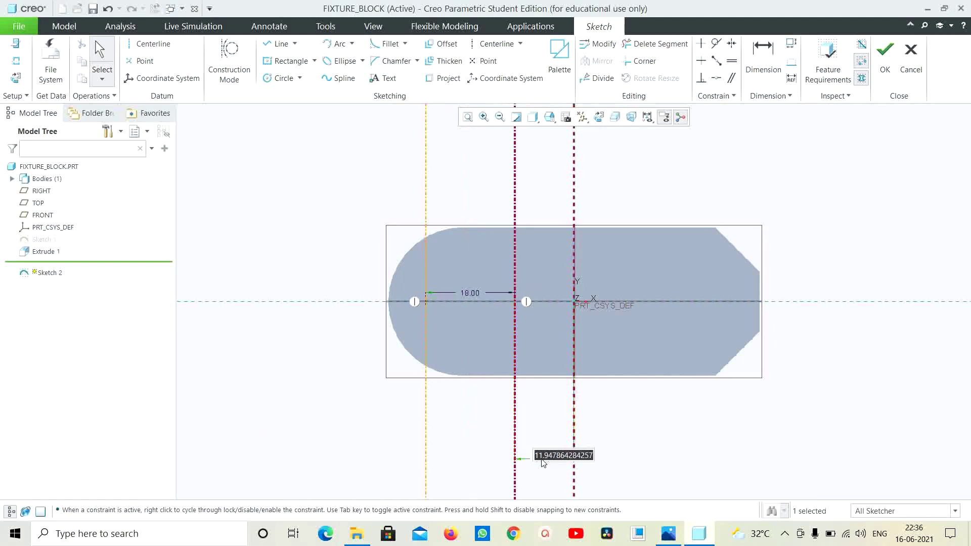
pyautogui.write('4')
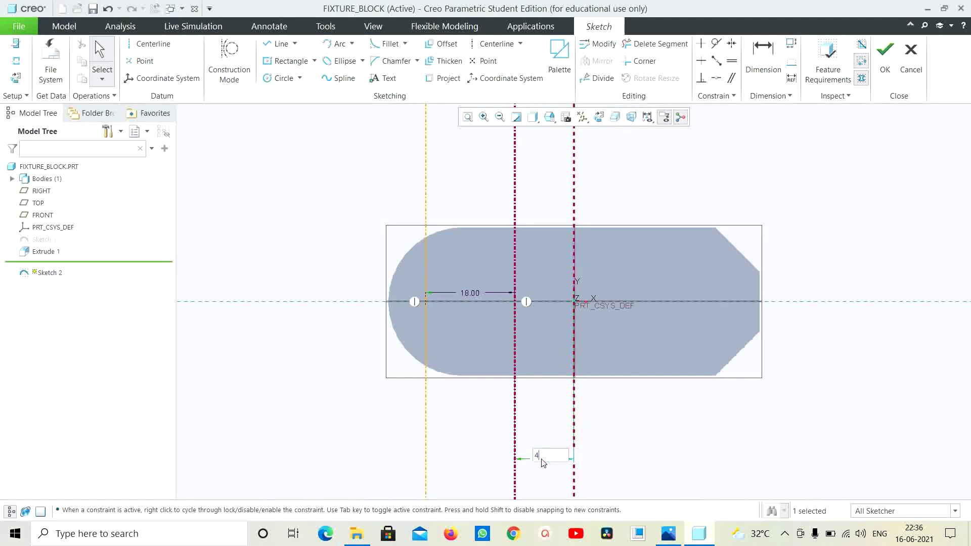
pyautogui.press('BackSpace')
pyautogui.press('Return')
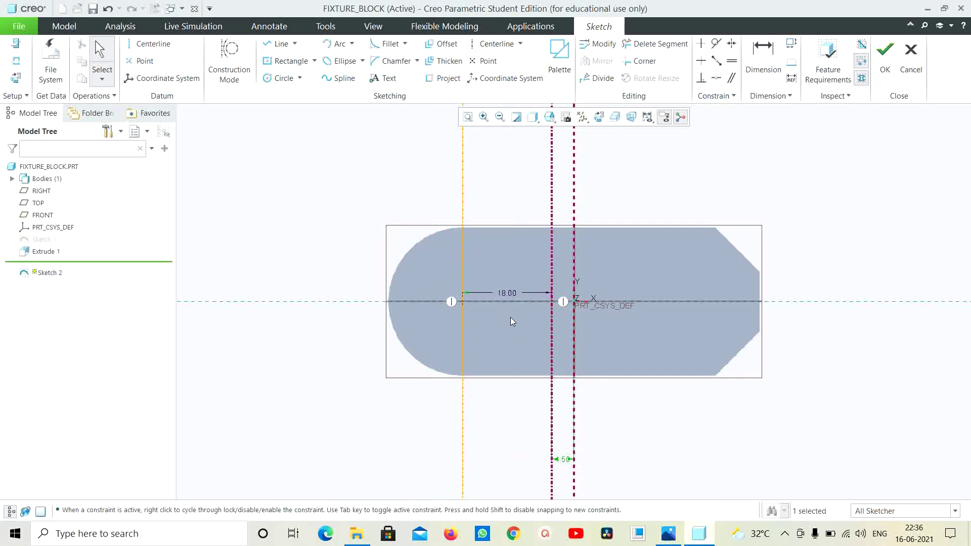
# Draw a closed rectangle of lines between the two centerlines across the full width of the base, and finish the sketch.
pyautogui.click(277, 44)
pyautogui.click(463, 227)
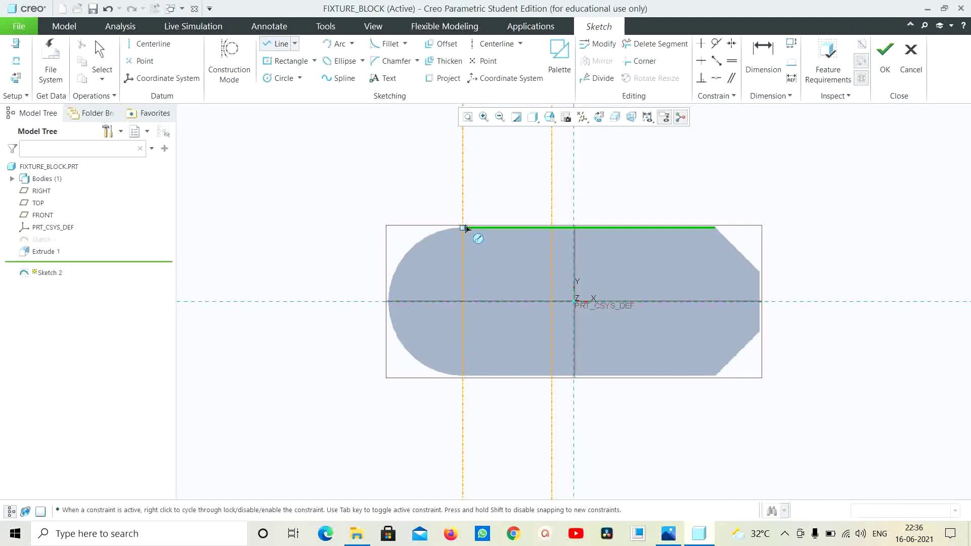
pyautogui.click(553, 228)
pyautogui.click(559, 383)
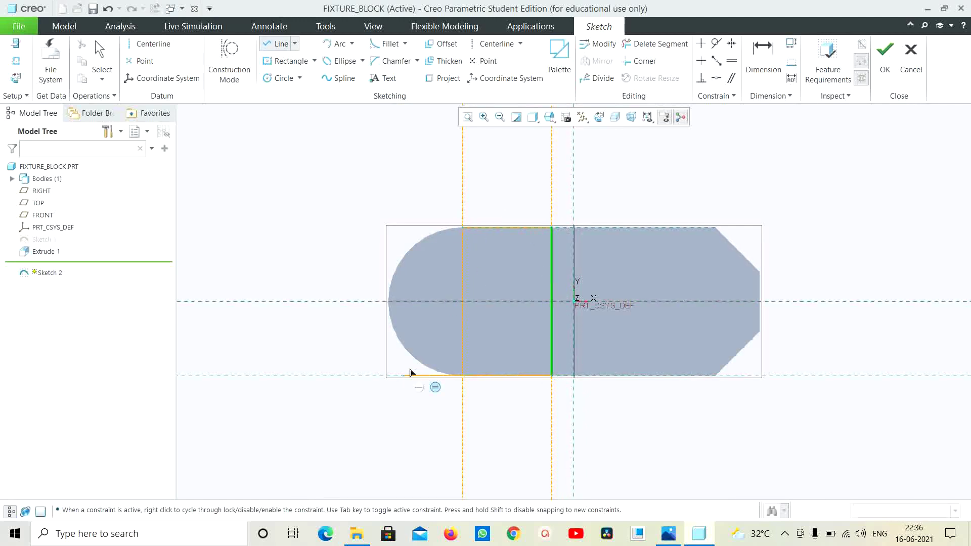
pyautogui.click(462, 376)
pyautogui.middleClick(460, 273)
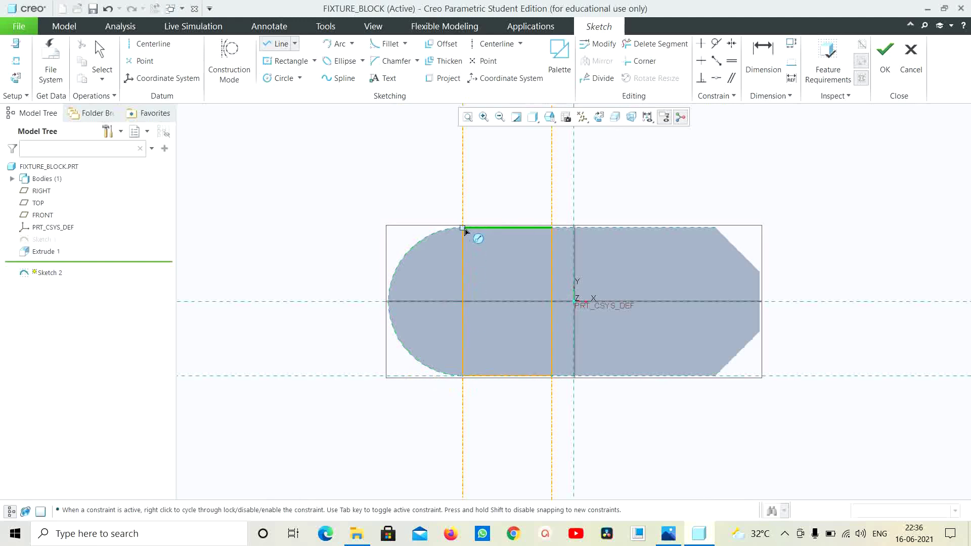
pyautogui.click(463, 228)
pyautogui.middleClick(311, 360)
pyautogui.click(885, 53)
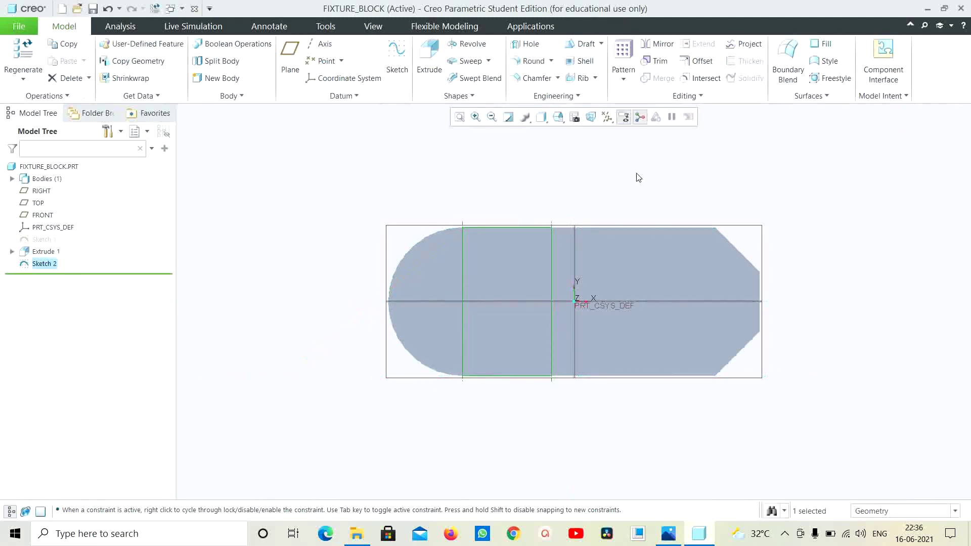
# Check the heights in the reference drawing and extrude the rectangle as a solid with a depth of 21 mm.
pyautogui.click(430, 54)
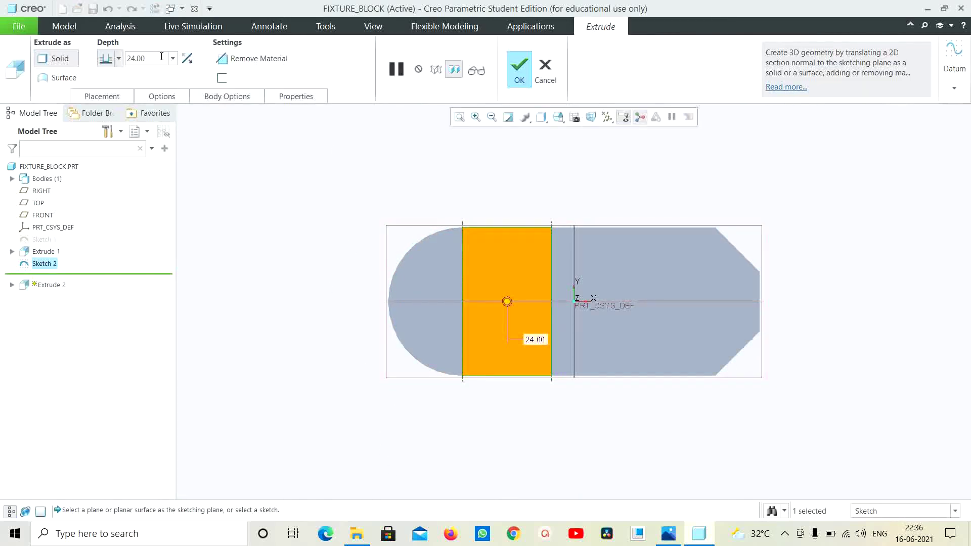
pyautogui.click(161, 57)
pyautogui.click(655, 541)
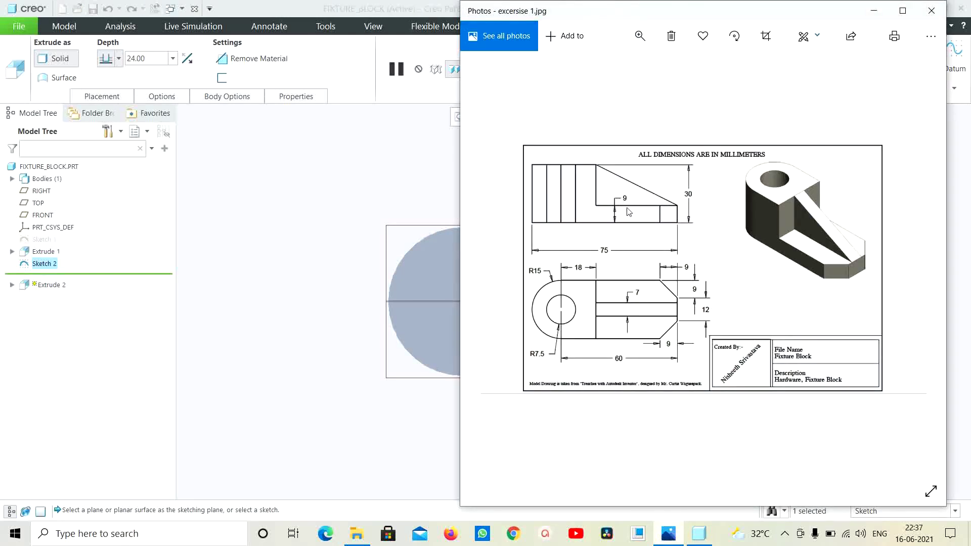
pyautogui.click(699, 533)
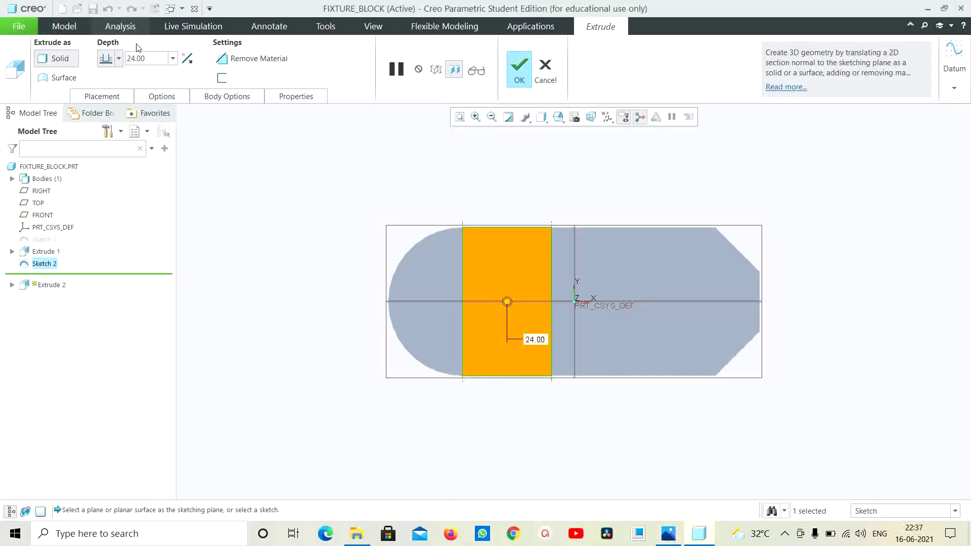
pyautogui.doubleClick(153, 59)
pyautogui.write('21')
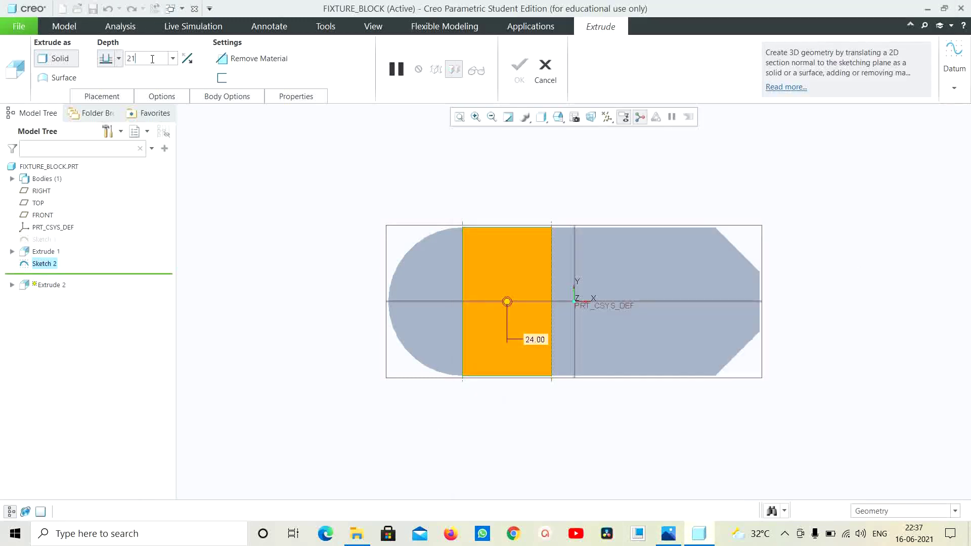
pyautogui.press('Return')
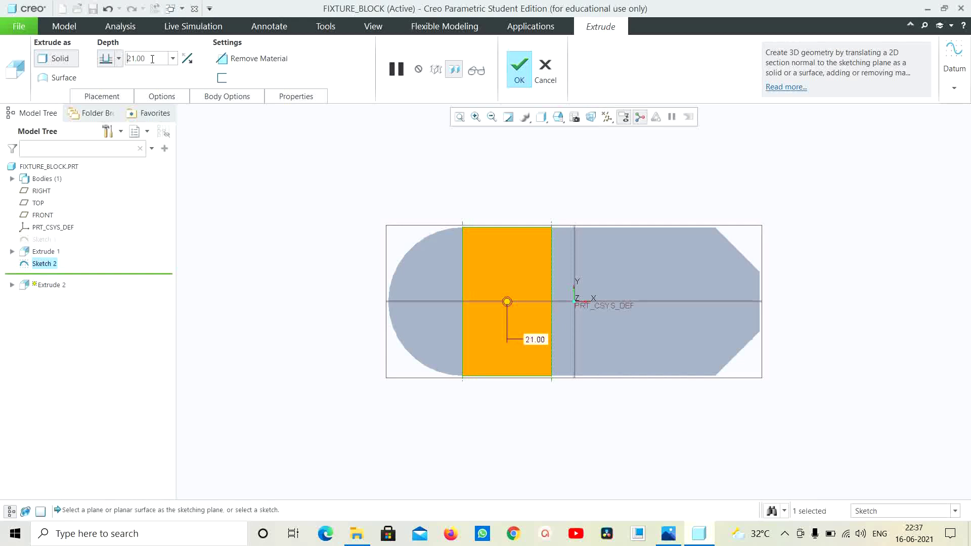
pyautogui.click(509, 68)
# On the base's large flat face, sketch a circle centred on the raised block's left edge and matching the rounded end, and finish the sketch.
pyautogui.moveTo(715, 189)
pyautogui.mouseDown(button='middle')
pyautogui.moveTo(715, 159)
pyautogui.moveTo(713, 187)
pyautogui.mouseUp(button='middle')
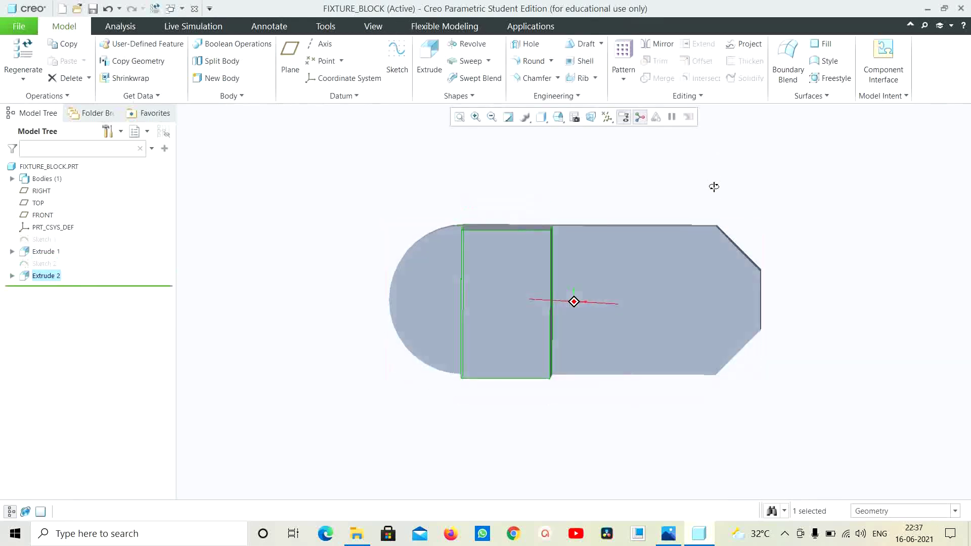
pyautogui.click(645, 279)
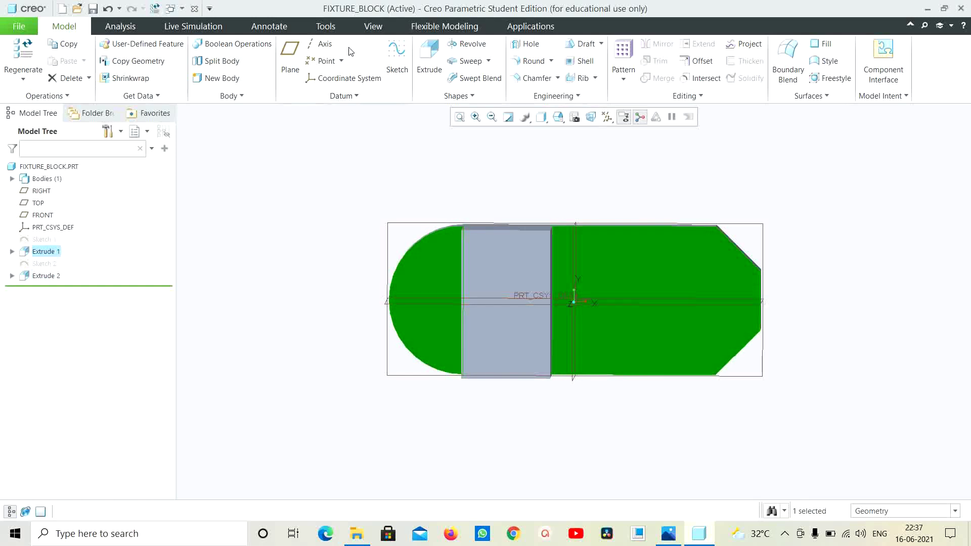
pyautogui.click(398, 61)
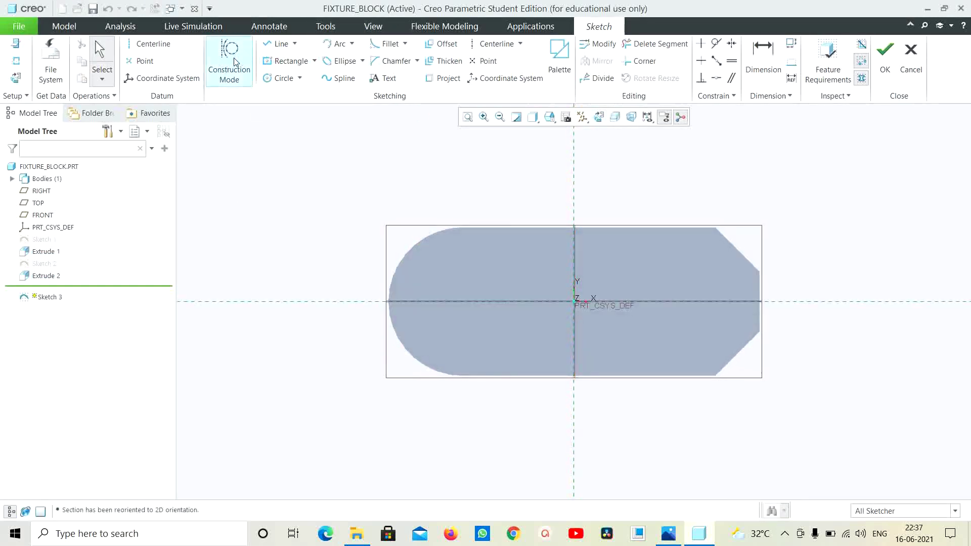
pyautogui.click(284, 79)
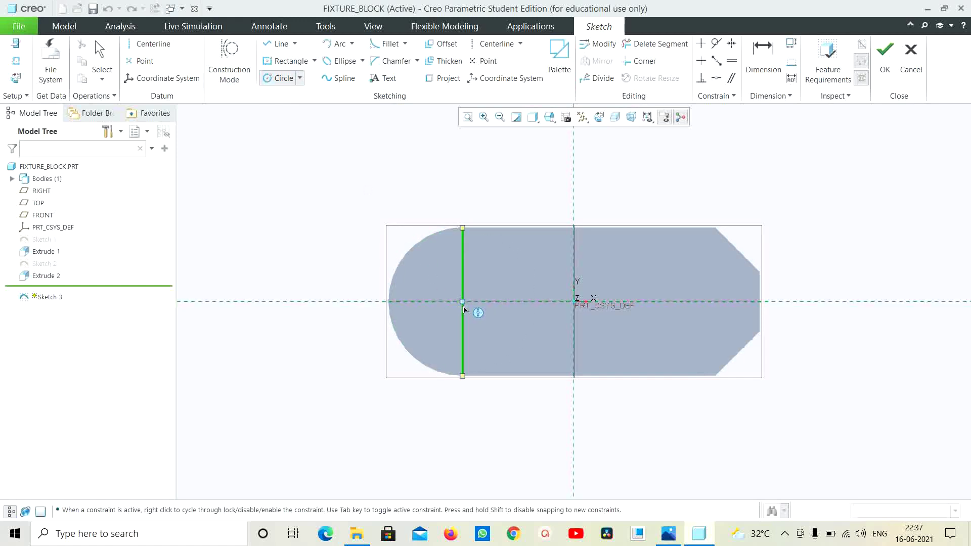
pyautogui.click(463, 303)
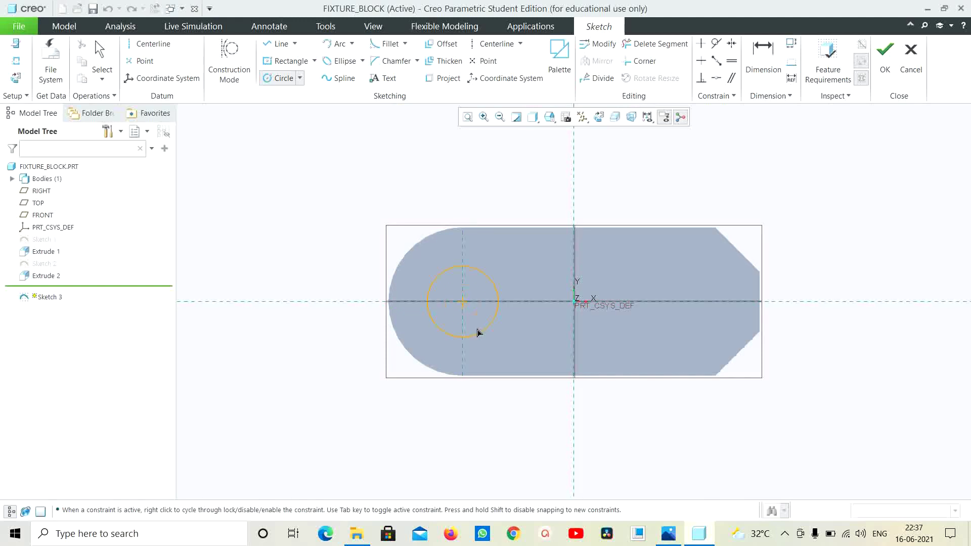
pyautogui.click(499, 373)
pyautogui.middleClick(493, 425)
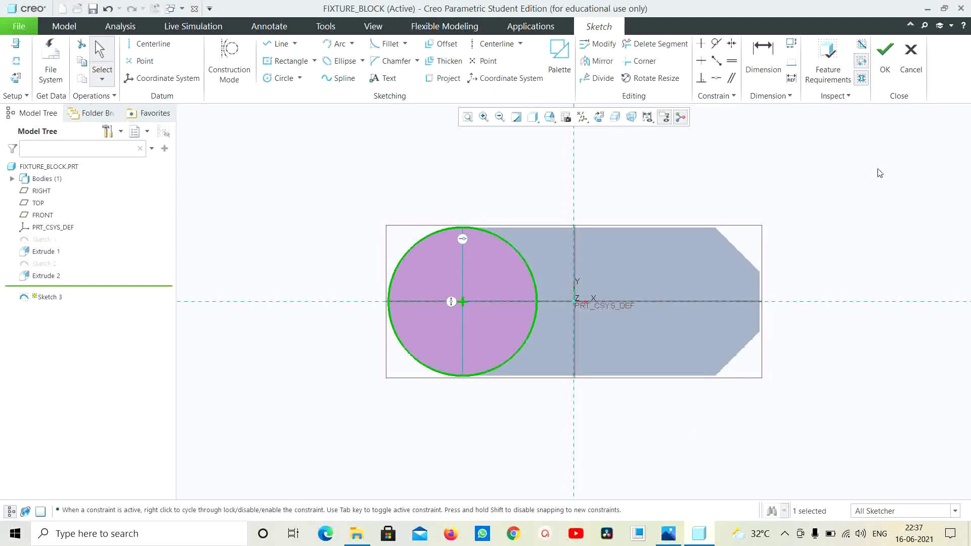
pyautogui.click(886, 60)
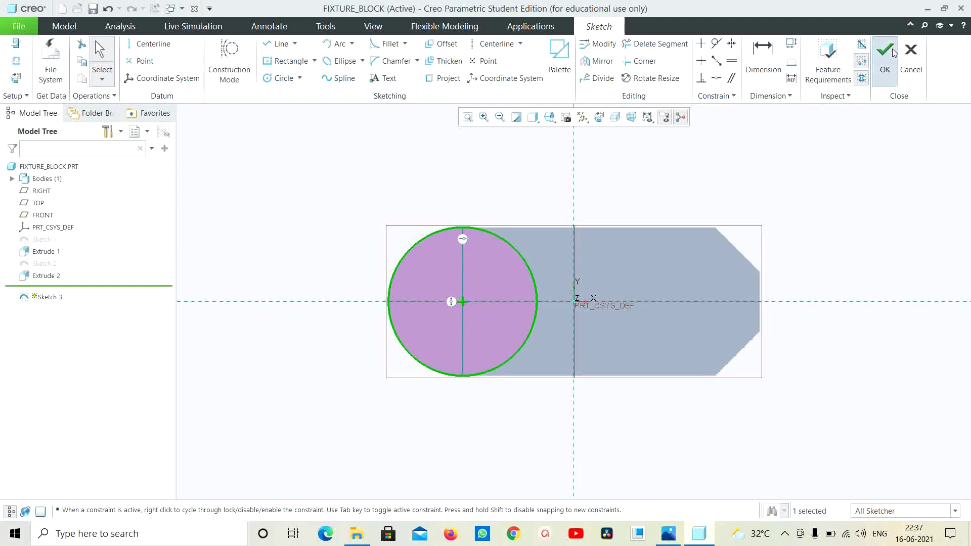
# Extrude the circle as a solid with a depth of 21 mm.
pyautogui.click(429, 58)
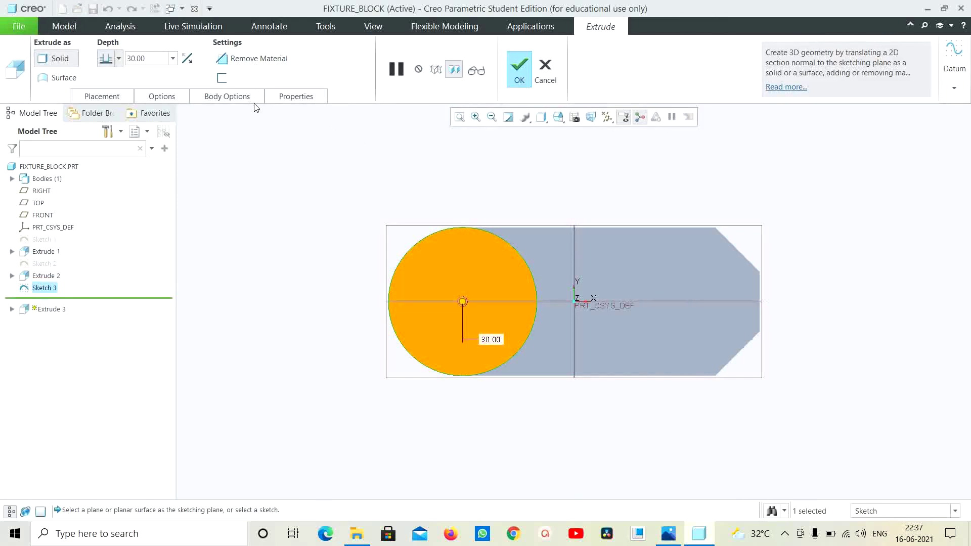
pyautogui.doubleClick(157, 56)
pyautogui.write('21')
pyautogui.press('Return')
pyautogui.hotkey('ctrl', 'd')
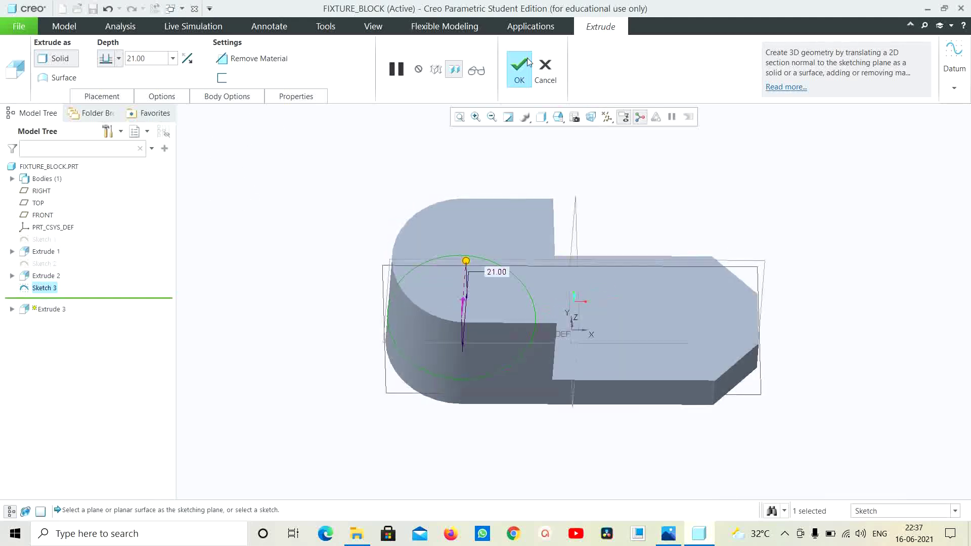
pyautogui.click(528, 62)
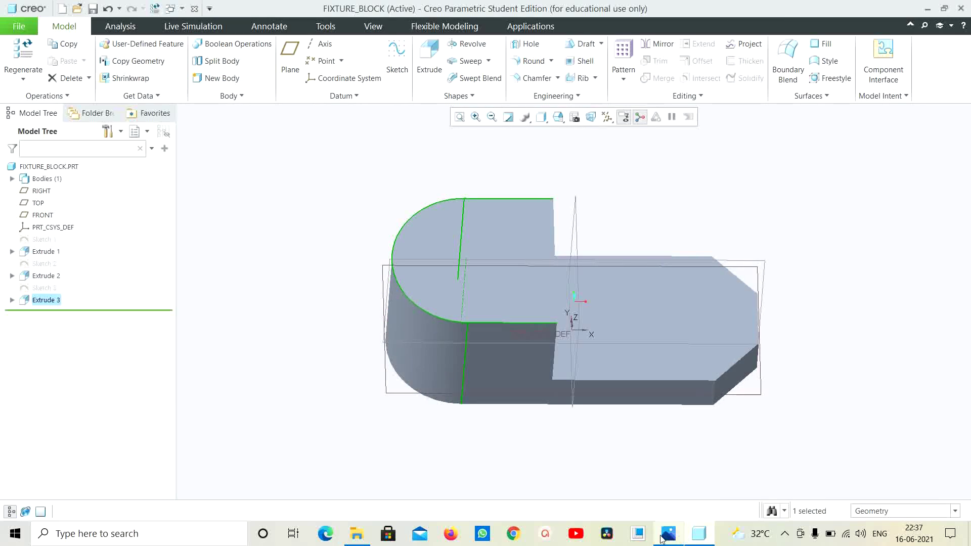
# Check the hole in the reference drawing and start a sketch on the raised section's top face, oriented parallel to the screen.
pyautogui.click(661, 539)
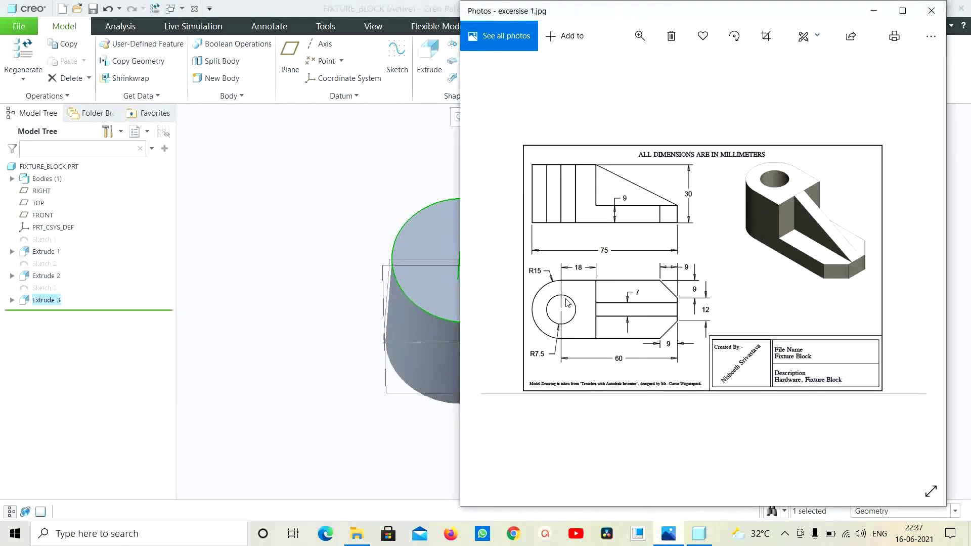
pyautogui.click(314, 193)
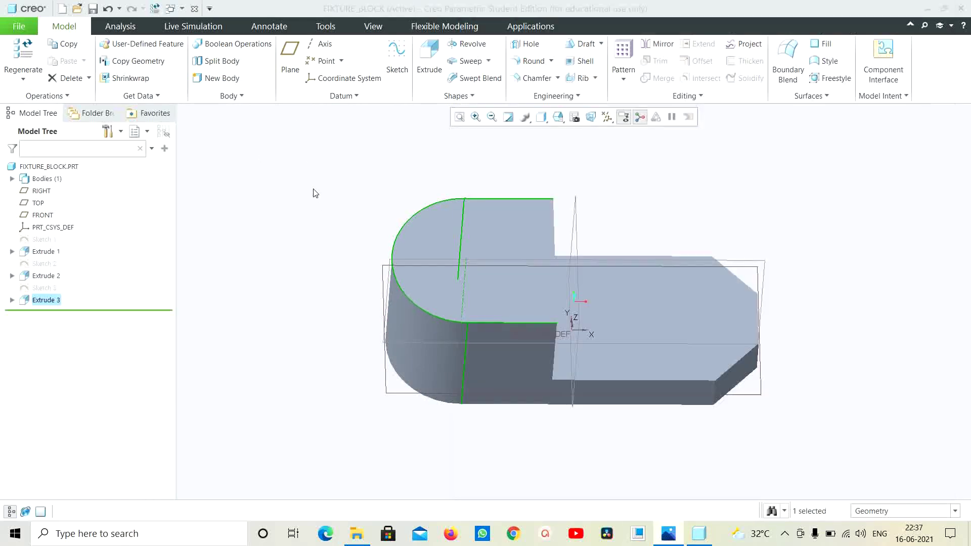
pyautogui.click(475, 231)
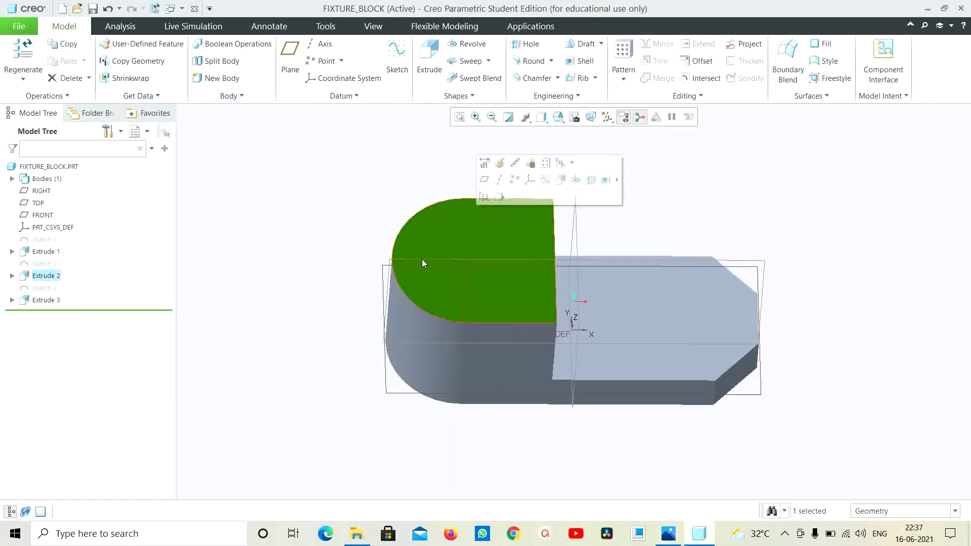
pyautogui.click(397, 60)
pyautogui.click(599, 119)
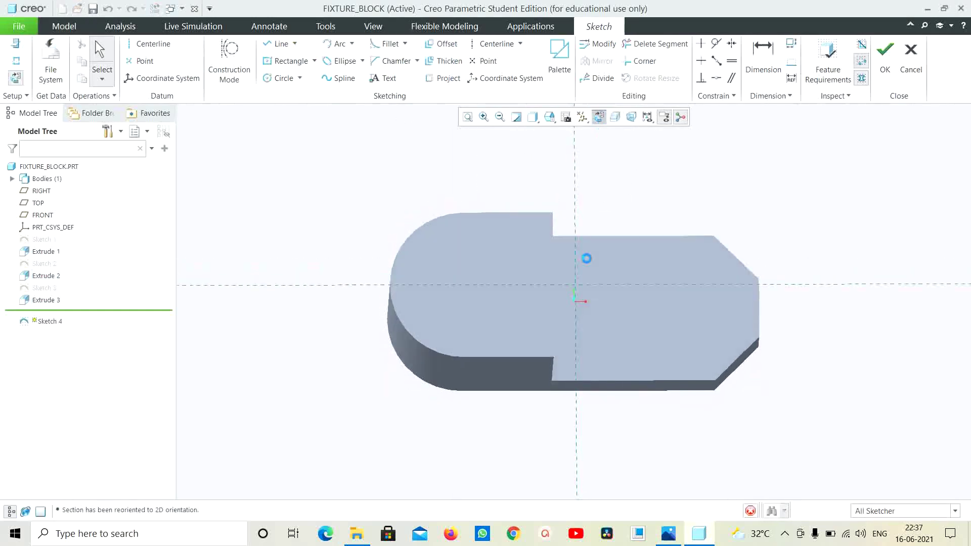
# Sketch a circle about 20 mm in diameter, concentric with the rounded end.
pyautogui.click(282, 78)
pyautogui.click(462, 302)
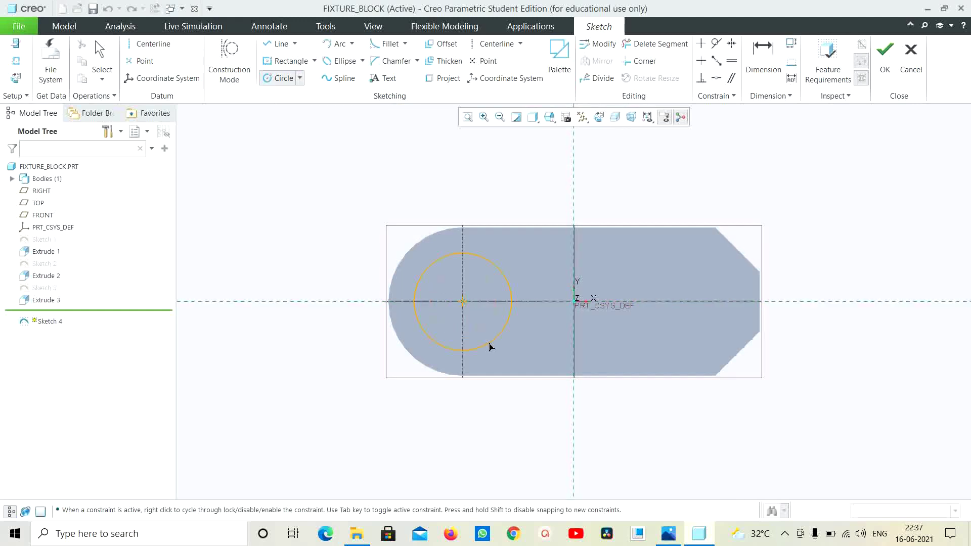
pyautogui.click(490, 347)
pyautogui.middleClick(302, 470)
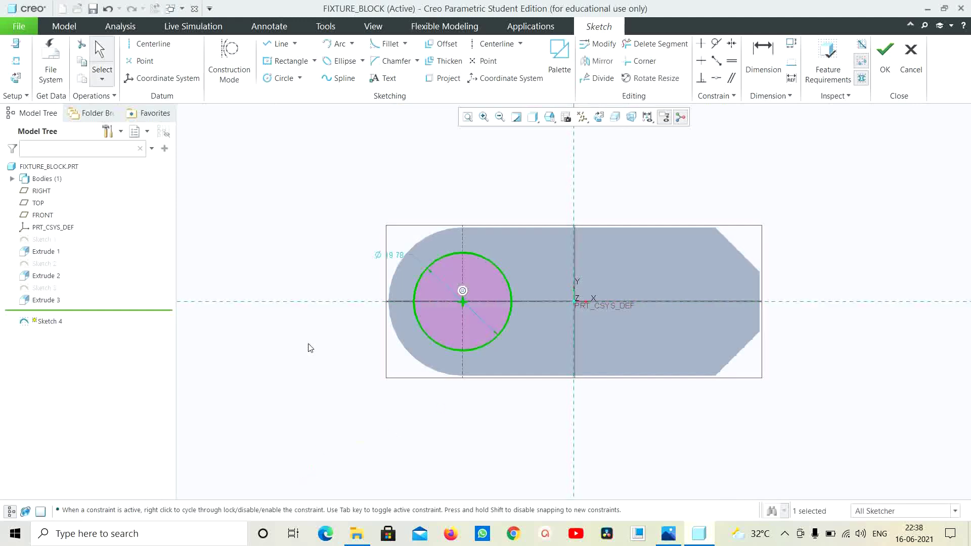
# Check the hole size in the reference drawing, set the sketched circle's diameter to 15 mm and finish the sketch.
pyautogui.doubleClick(395, 257)
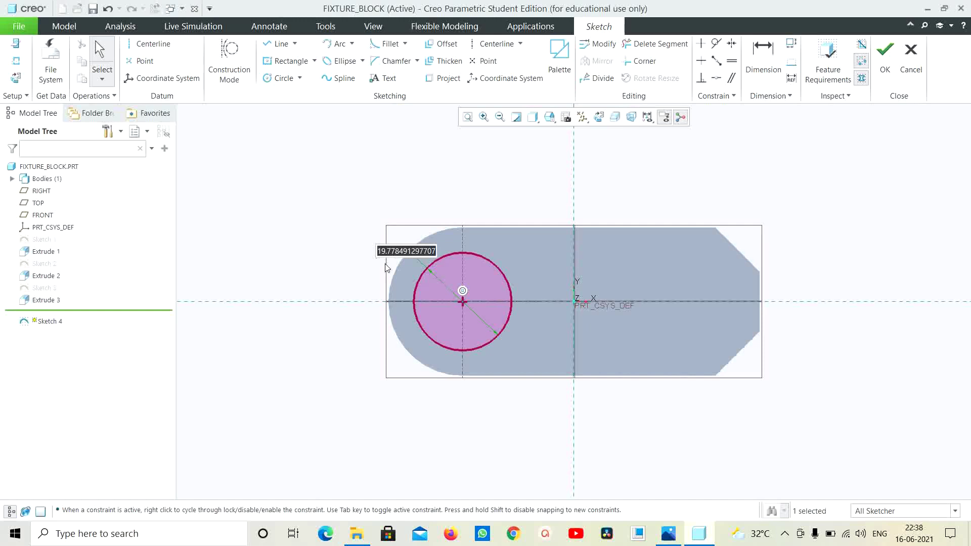
pyautogui.click(670, 537)
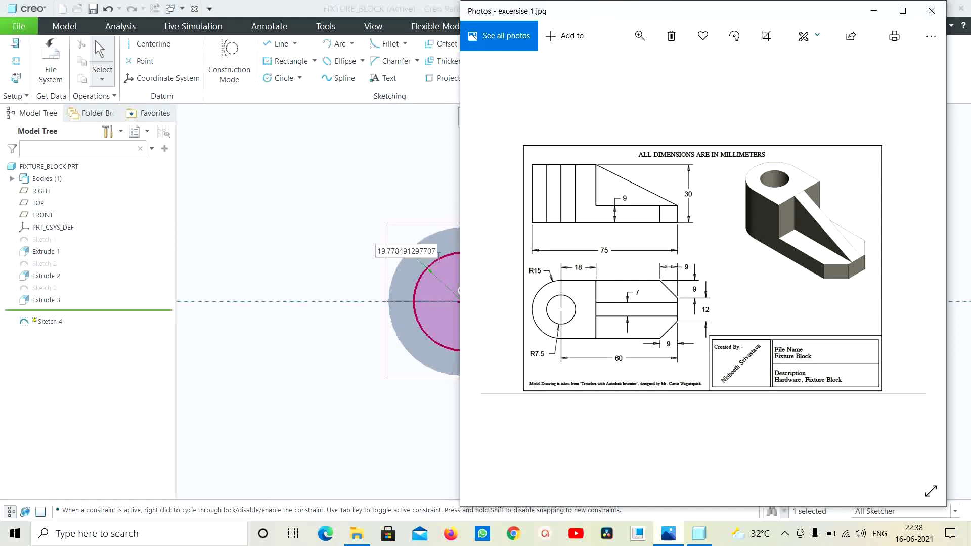
pyautogui.click(438, 254)
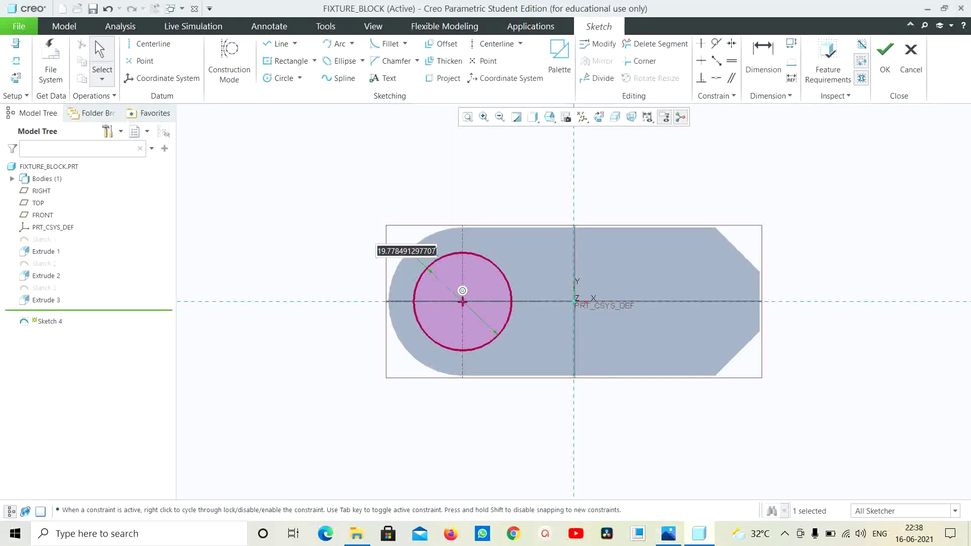
pyautogui.write('15')
pyautogui.press('Return')
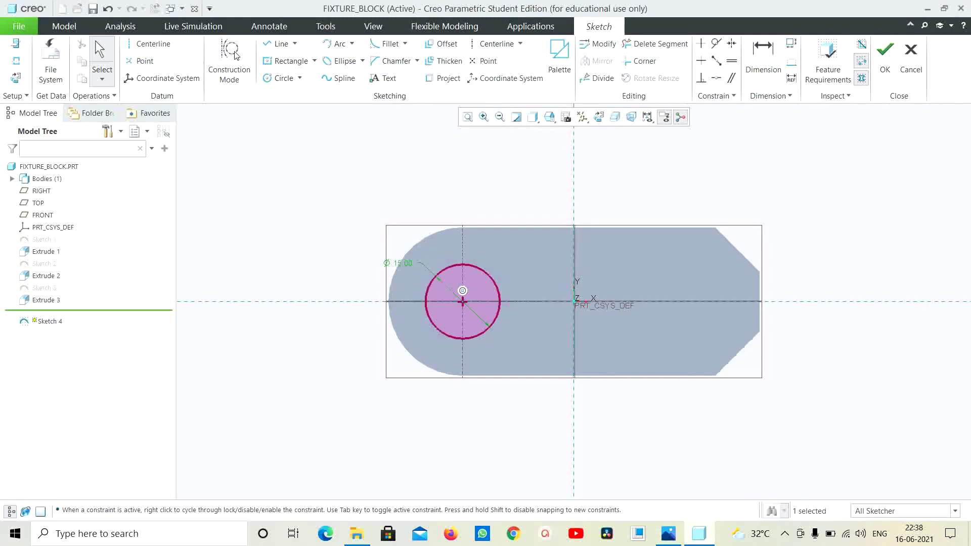
pyautogui.click(887, 69)
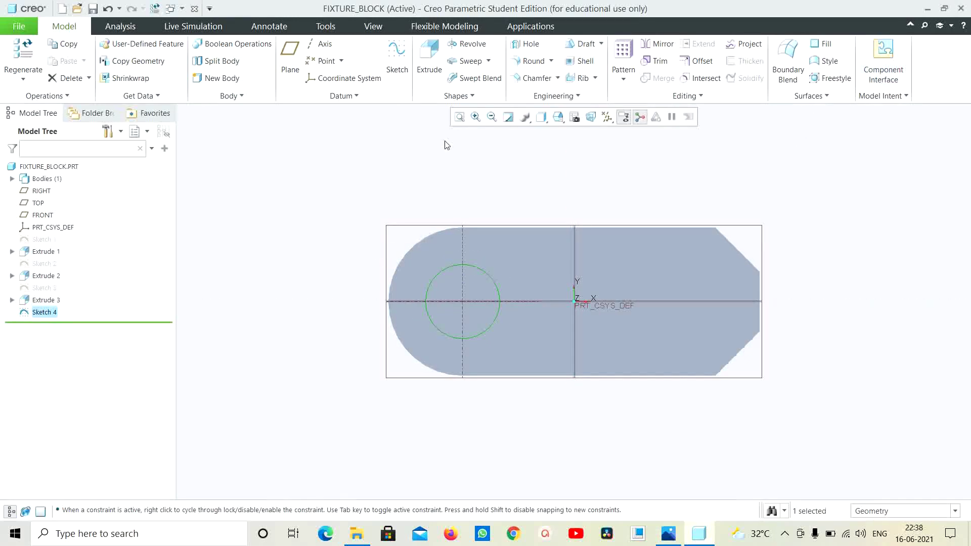
# Extrude the 15 mm circle symmetrically about its sketch plane with a depth of 100 mm, removing material to cut the through hole.
pyautogui.click(425, 62)
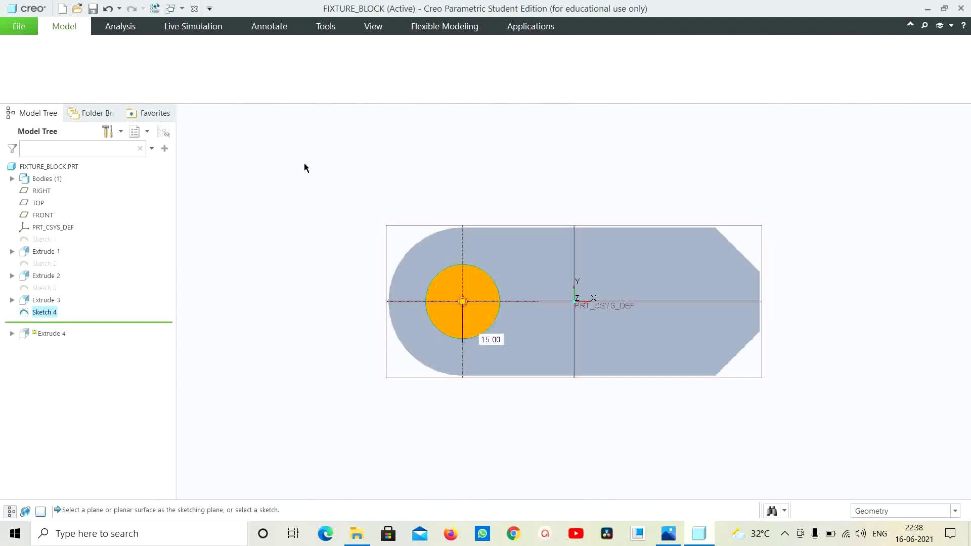
pyautogui.click(118, 58)
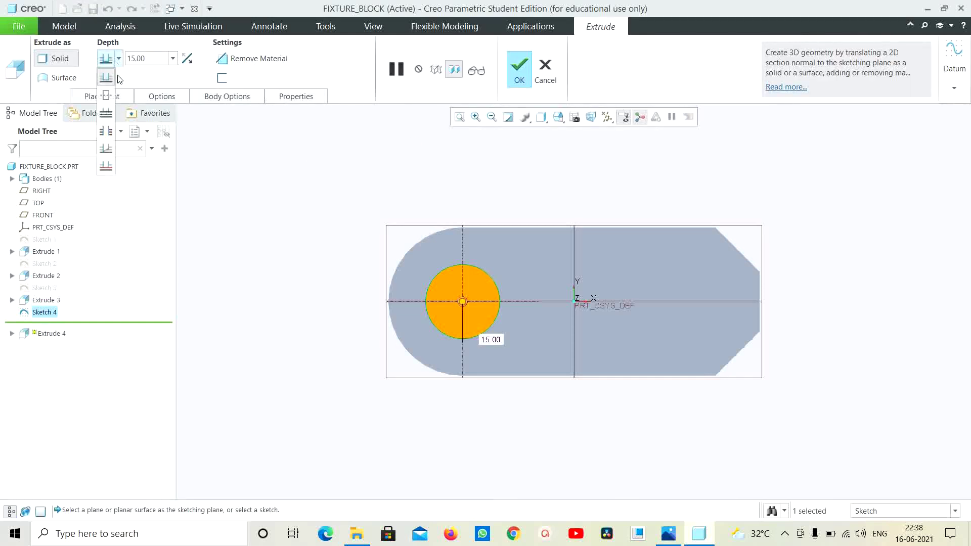
pyautogui.click(106, 94)
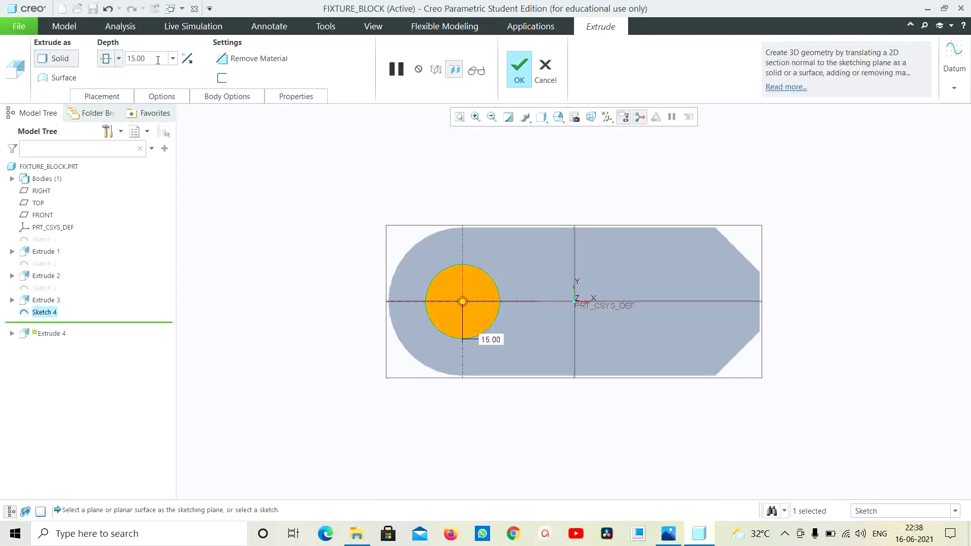
pyautogui.moveTo(384, 251)
pyautogui.mouseDown(button='middle')
pyautogui.moveTo(385, 221)
pyautogui.moveTo(266, 146)
pyautogui.mouseUp(button='middle')
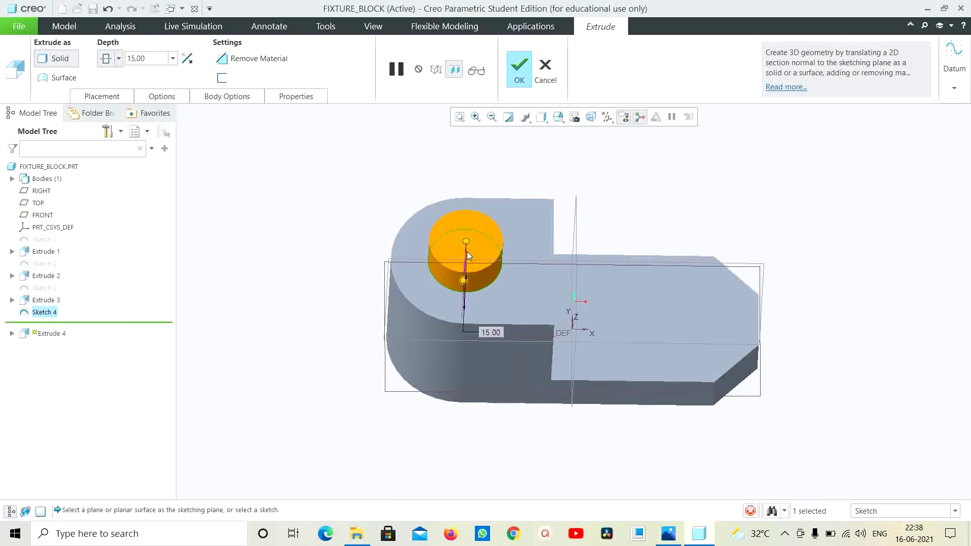
pyautogui.click(158, 57)
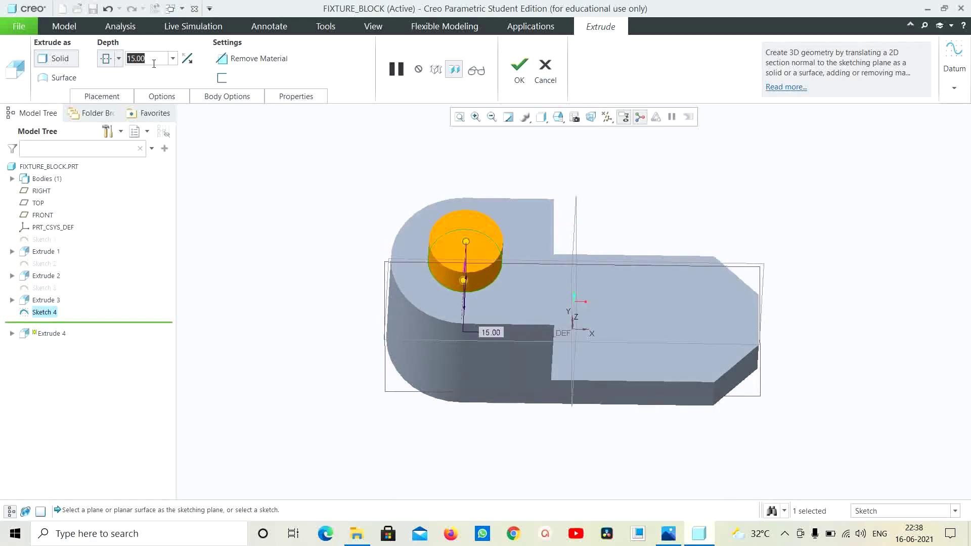
pyautogui.write('10')
pyautogui.press('Return')
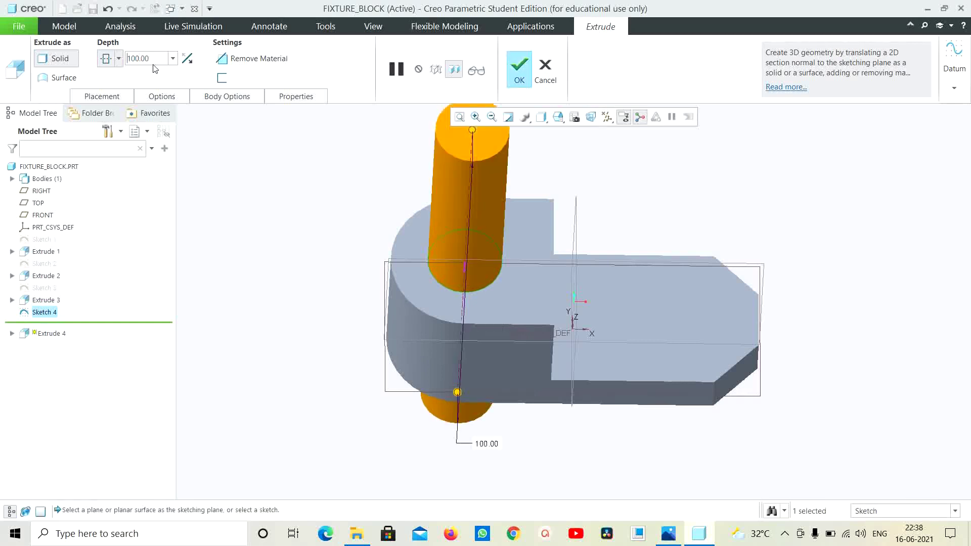
pyautogui.click(253, 58)
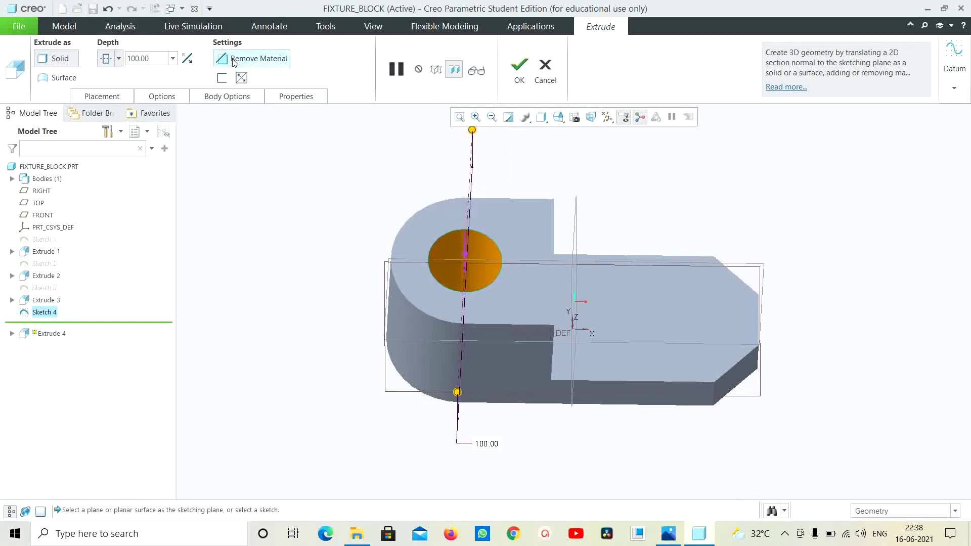
pyautogui.click(516, 86)
pyautogui.moveTo(763, 253)
pyautogui.mouseDown(button='middle')
pyautogui.moveTo(754, 282)
pyautogui.moveTo(748, 244)
pyautogui.moveTo(754, 259)
pyautogui.mouseUp(button='middle')
pyautogui.moveTo(759, 230); pyautogui.dragTo(759, 200, button='middle')
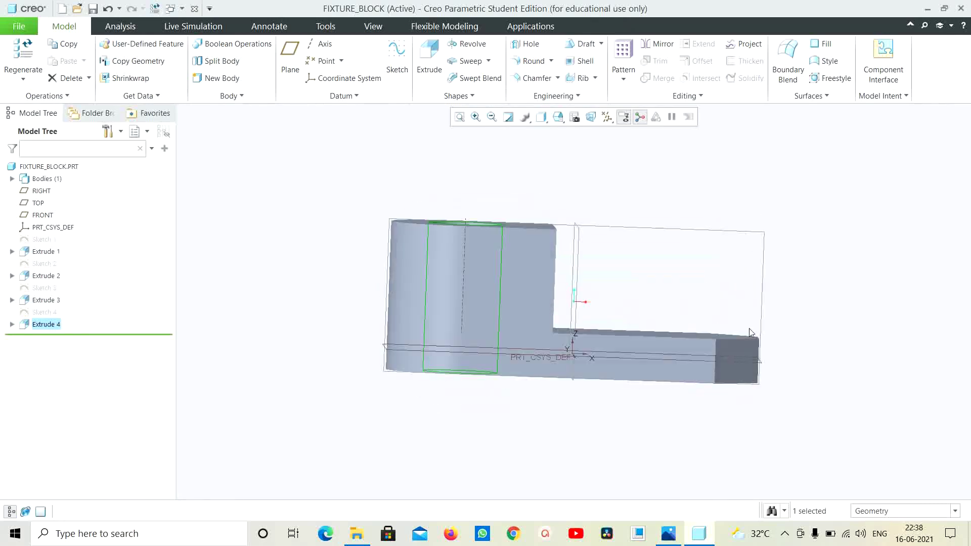
# Check the rib in the reference drawing and start a sketch on the TOP plane, oriented parallel to the screen.
pyautogui.click(662, 538)
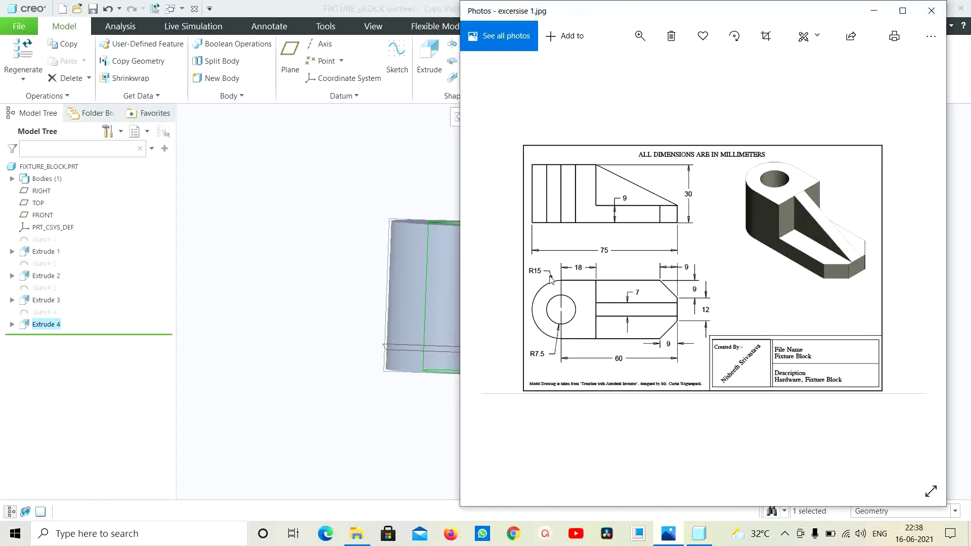
pyautogui.click(351, 221)
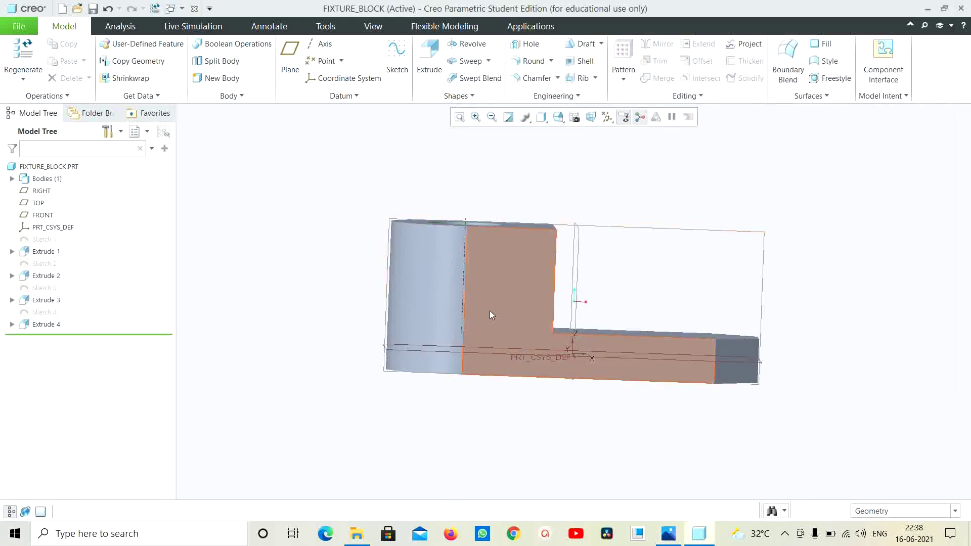
pyautogui.click(656, 234)
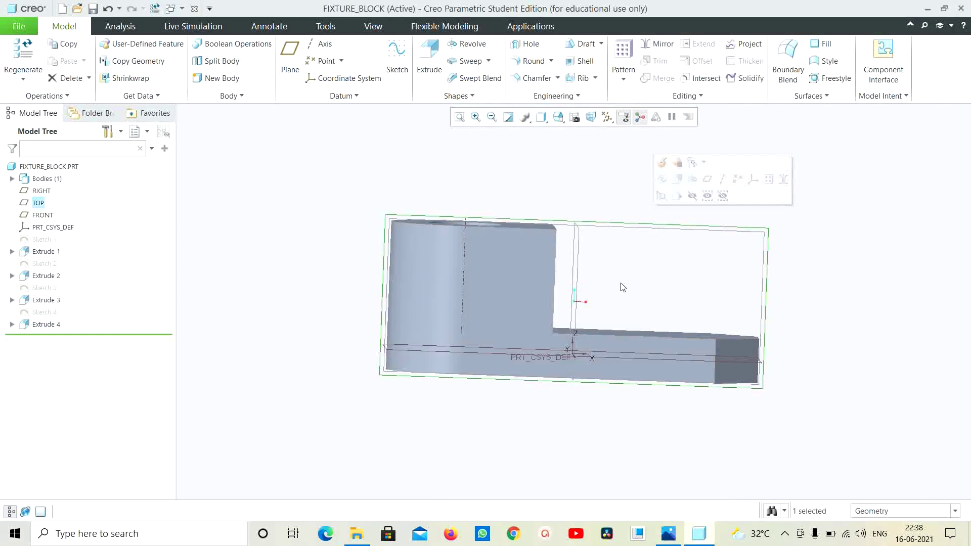
pyautogui.click(396, 63)
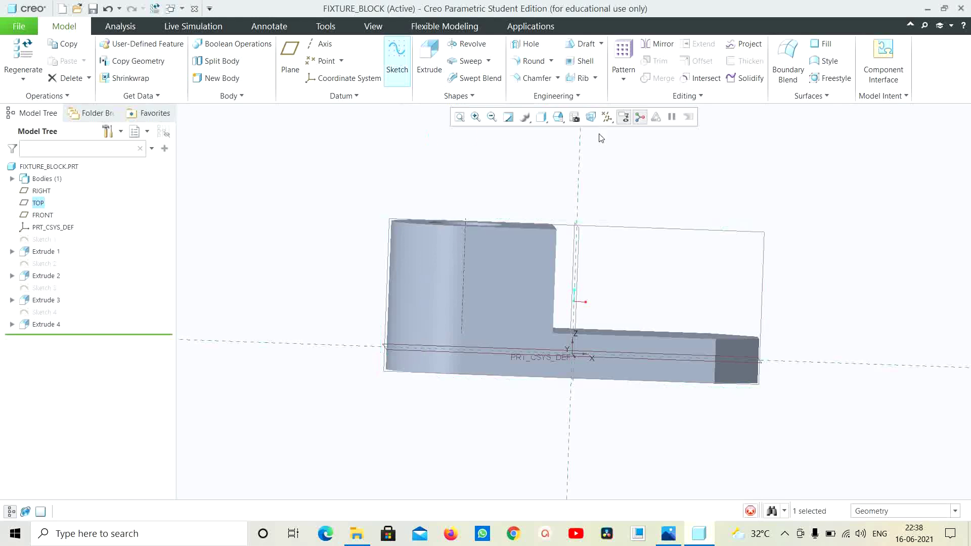
pyautogui.click(599, 117)
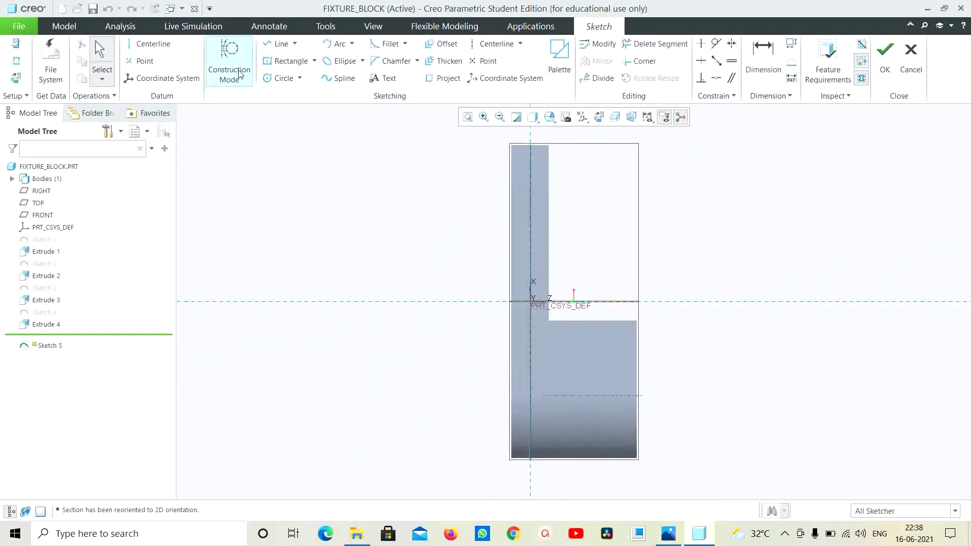
# Sketch a closed triangle from the base's far upper corner to the raised block's top corner and the inner step corner, and finish the sketch.
pyautogui.click(283, 46)
pyautogui.click(283, 45)
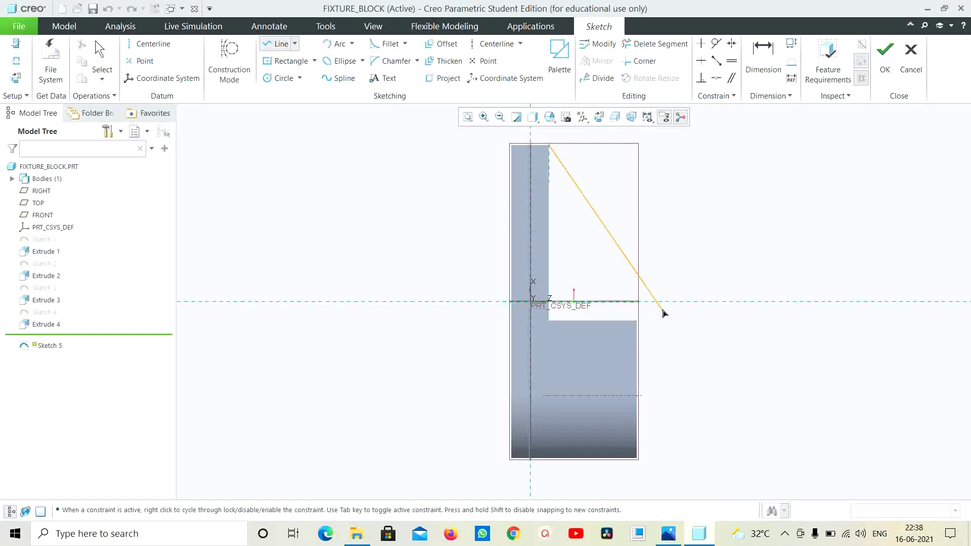
pyautogui.click(636, 321)
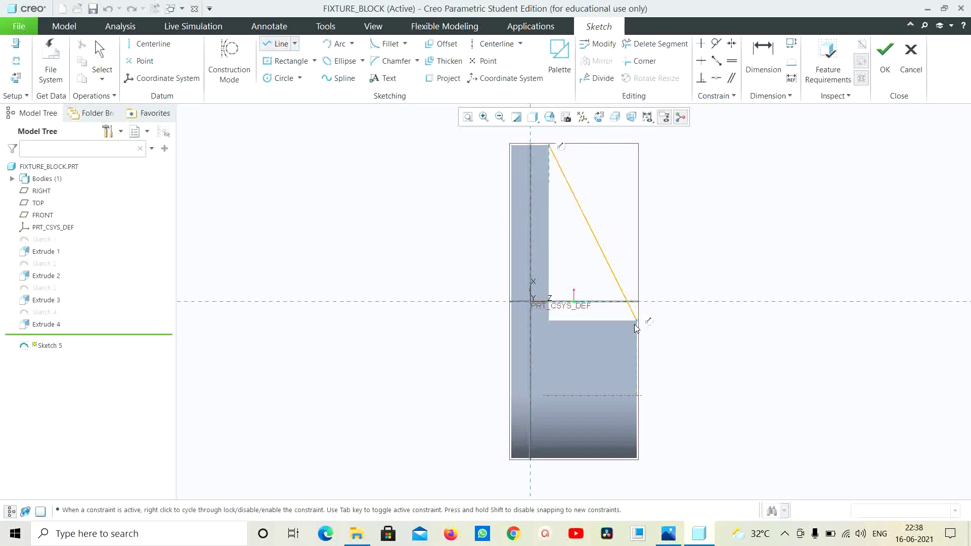
pyautogui.click(550, 321)
pyautogui.click(550, 146)
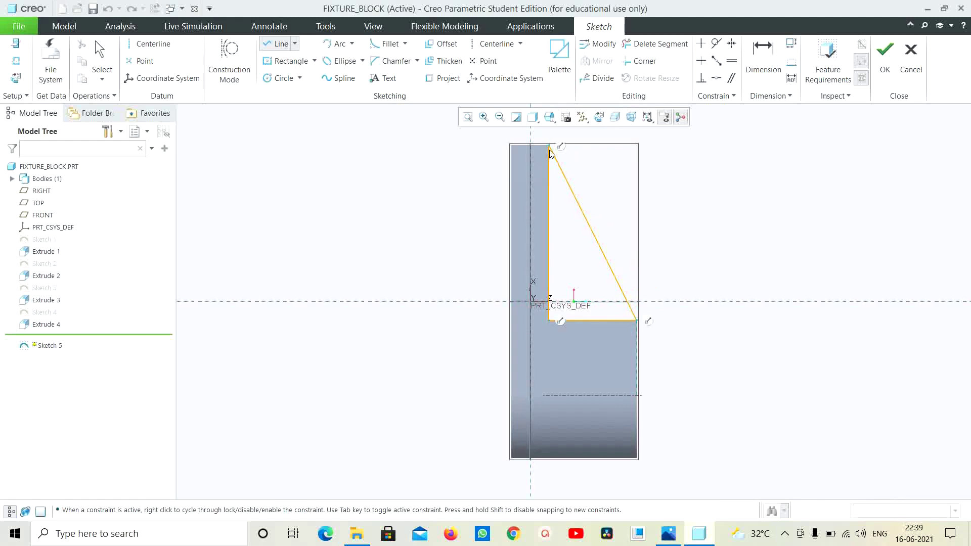
pyautogui.middleClick(340, 312)
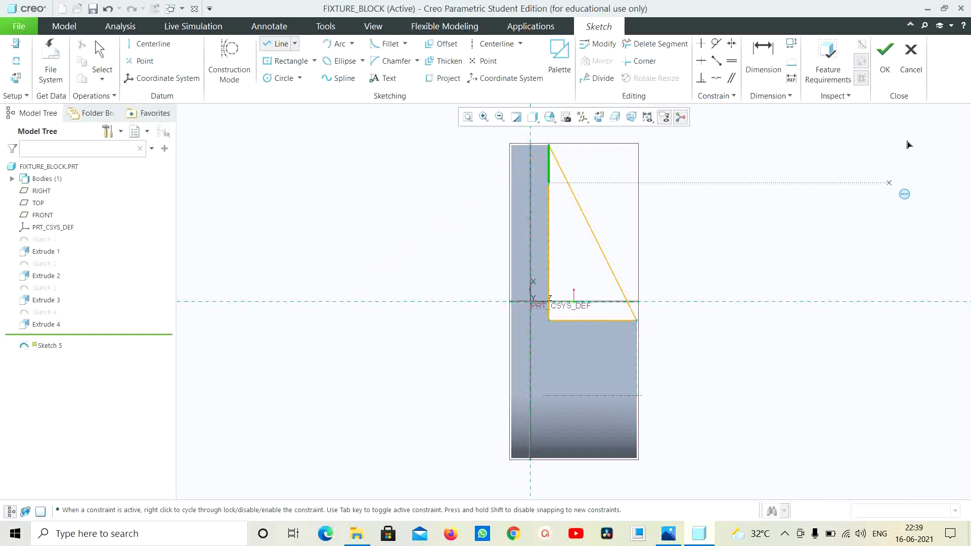
pyautogui.click(886, 61)
# Extrude the triangle as a solid rib, symmetric about the sketch plane, with the 7 mm thickness from the reference drawing.
pyautogui.click(429, 56)
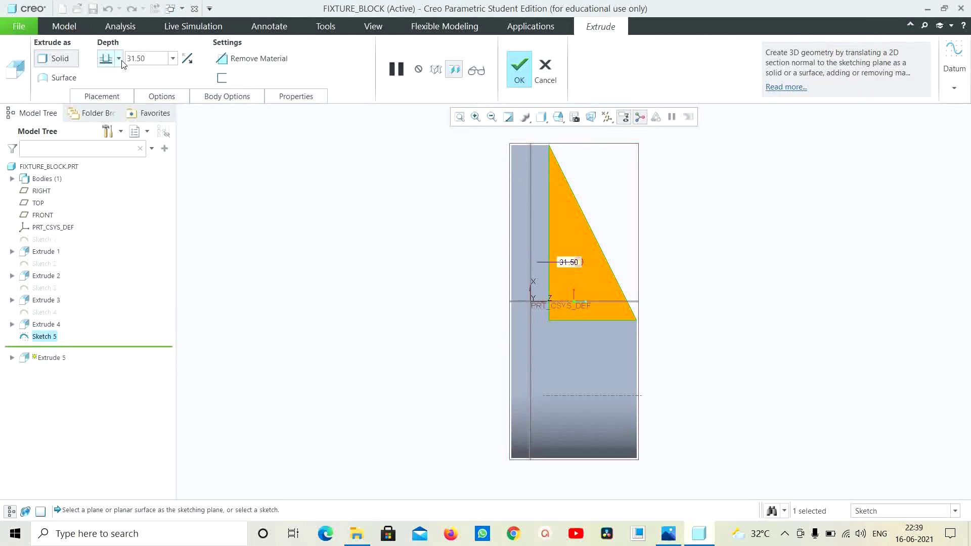
pyautogui.click(119, 59)
pyautogui.click(108, 98)
pyautogui.doubleClick(150, 58)
pyautogui.click(667, 535)
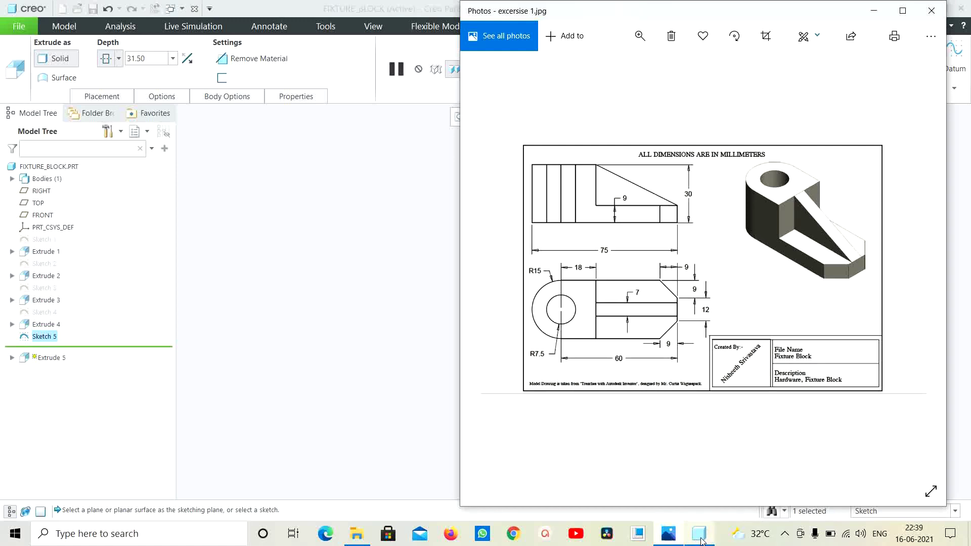
pyautogui.moveTo(694, 540)
pyautogui.click(698, 483)
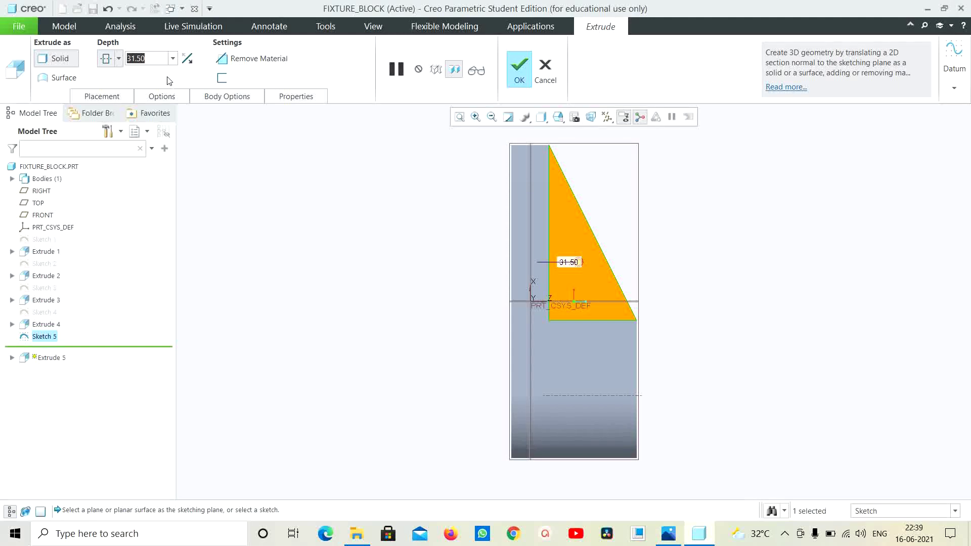
pyautogui.write('7')
pyautogui.press('Return')
pyautogui.click(508, 72)
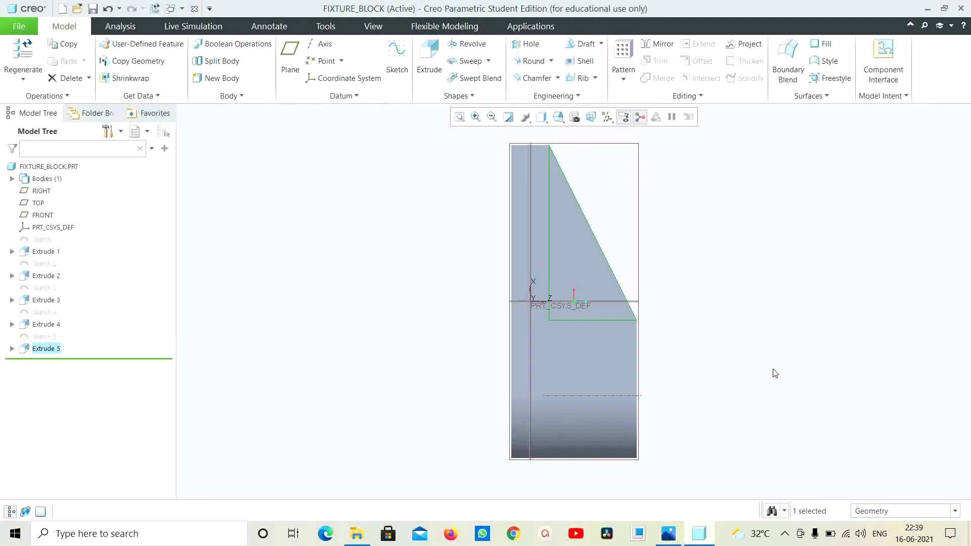
pyautogui.hotkey('ctrl', 'd')
pyautogui.moveTo(754, 373); pyautogui.dragTo(758, 238, button='middle')
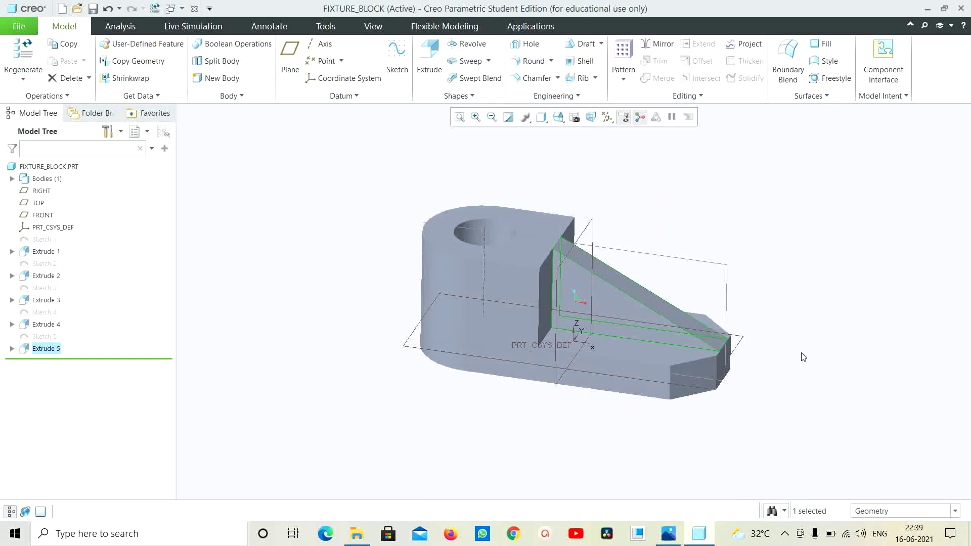